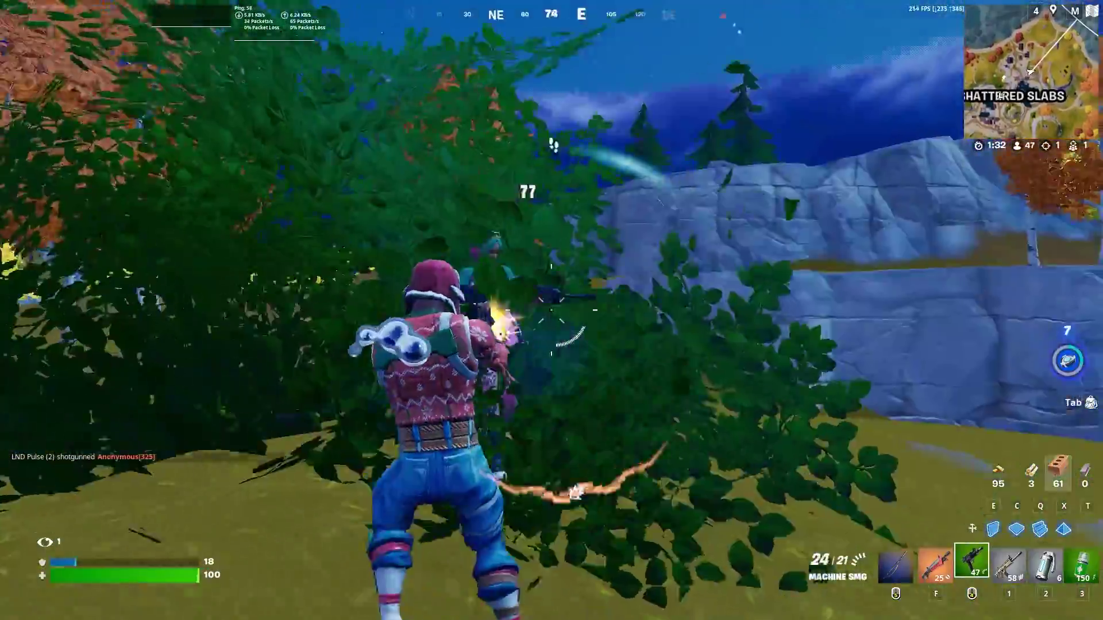
Step: Switch weapons in Fortnite and drink a small shield potion
key(w)
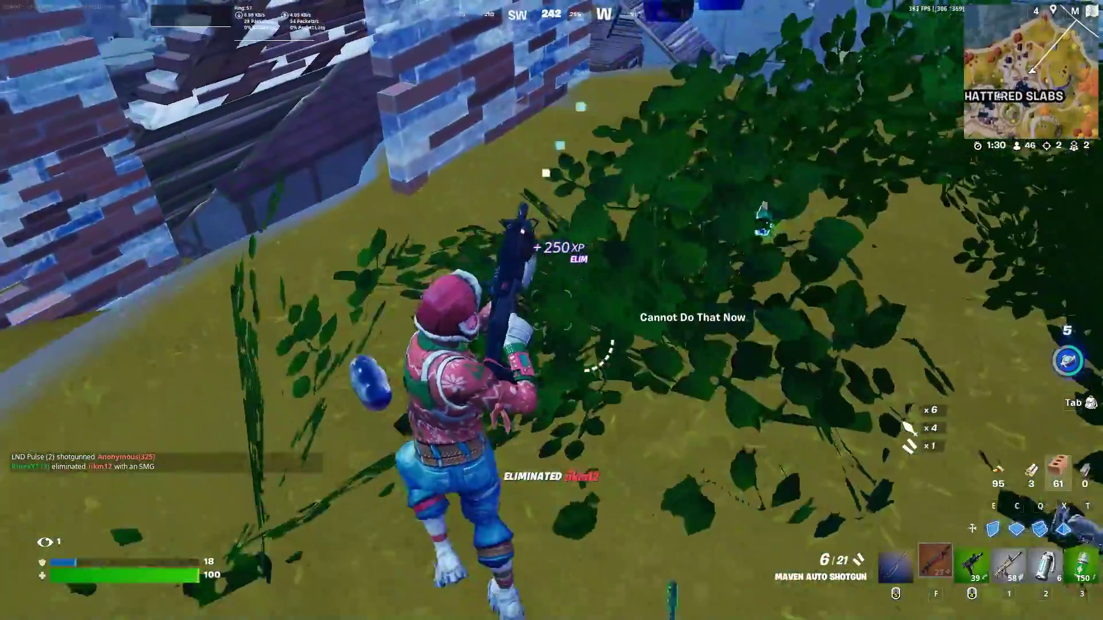
key(3)
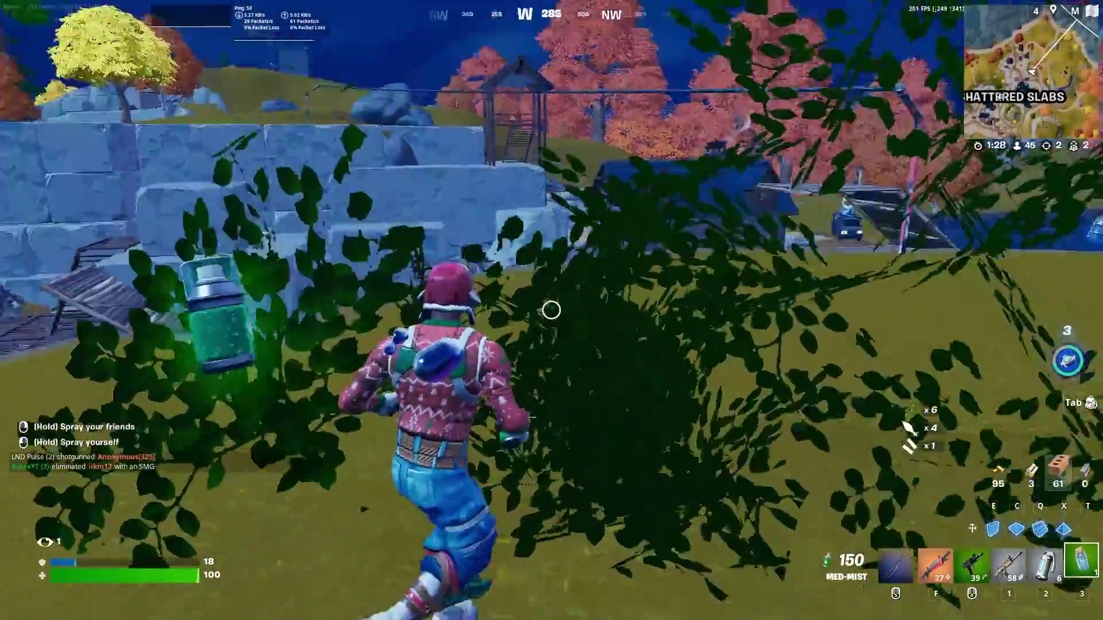
key(alt)
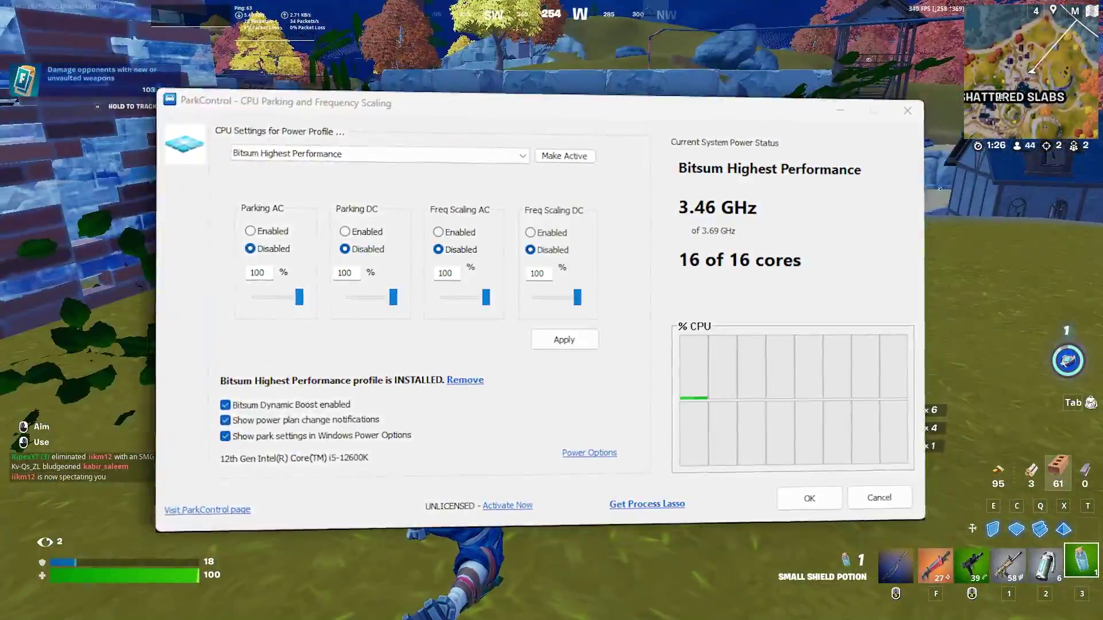
click(552, 310)
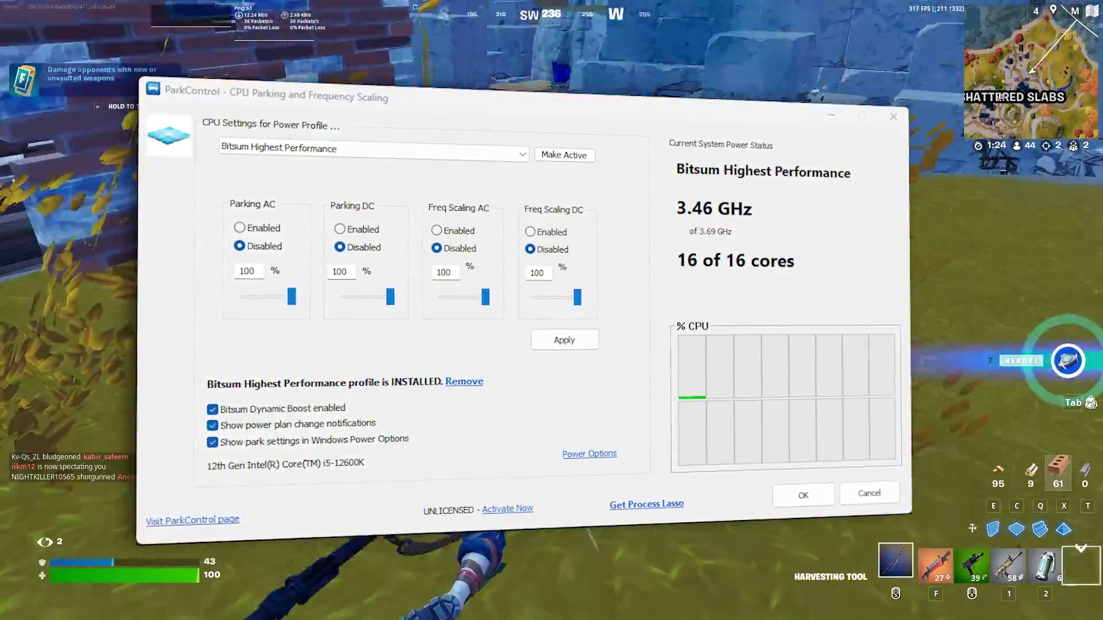
Step: Aim the assault rifle and fire at the bridge area
key(1)
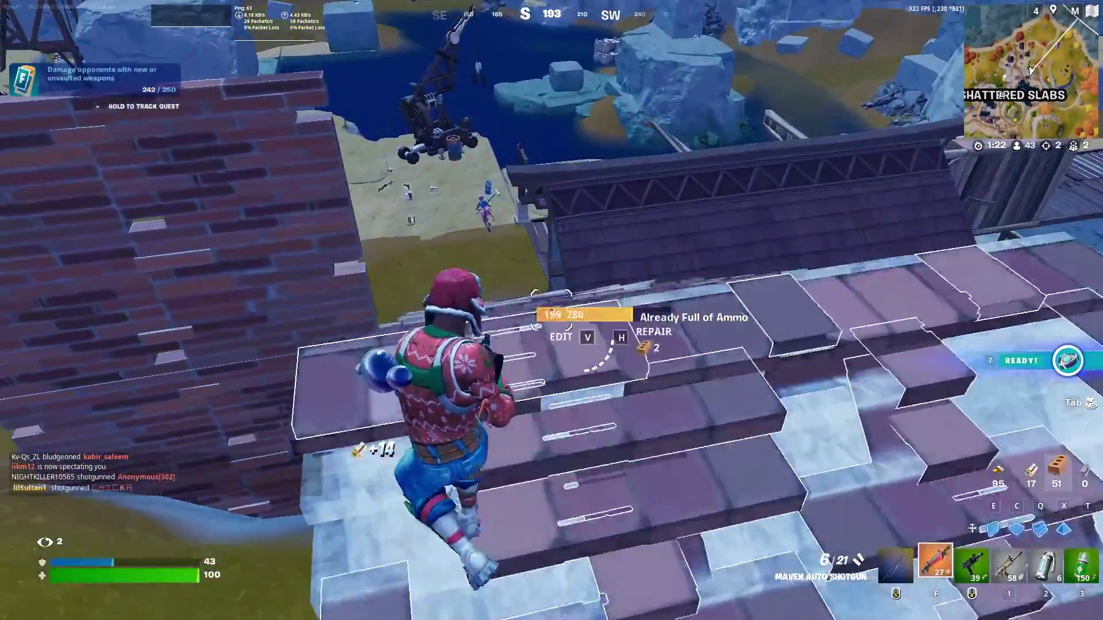
right_click(552, 310)
click(551, 310)
click(552, 310)
click(551, 310)
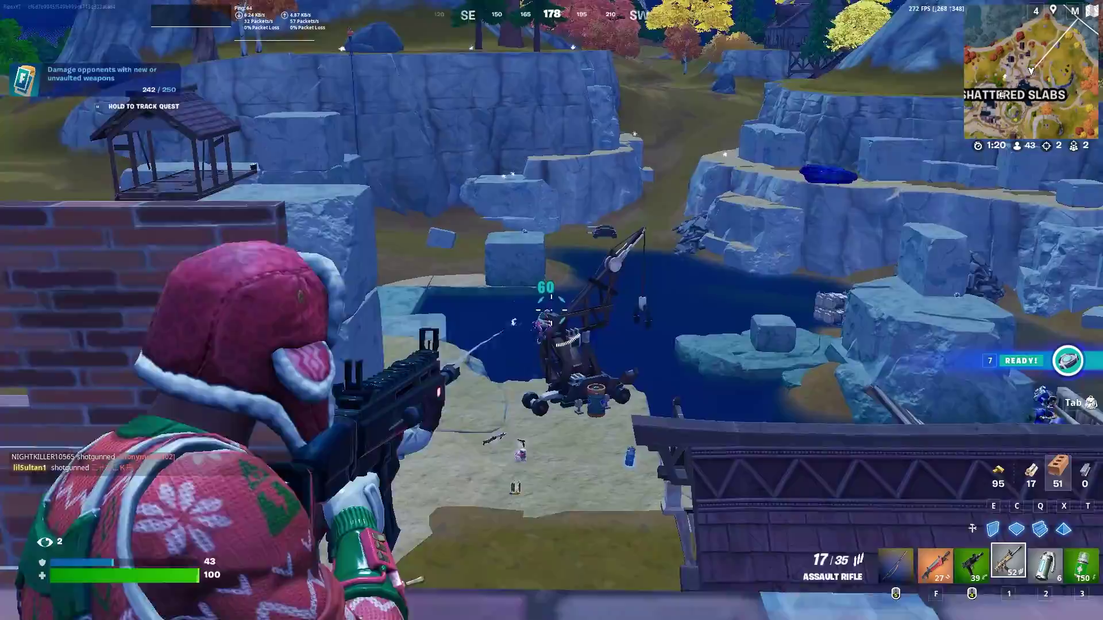
click(552, 310)
Step: Build ramps and run up them to climb higher
key(q)
click(552, 310)
click(551, 310)
key(r)
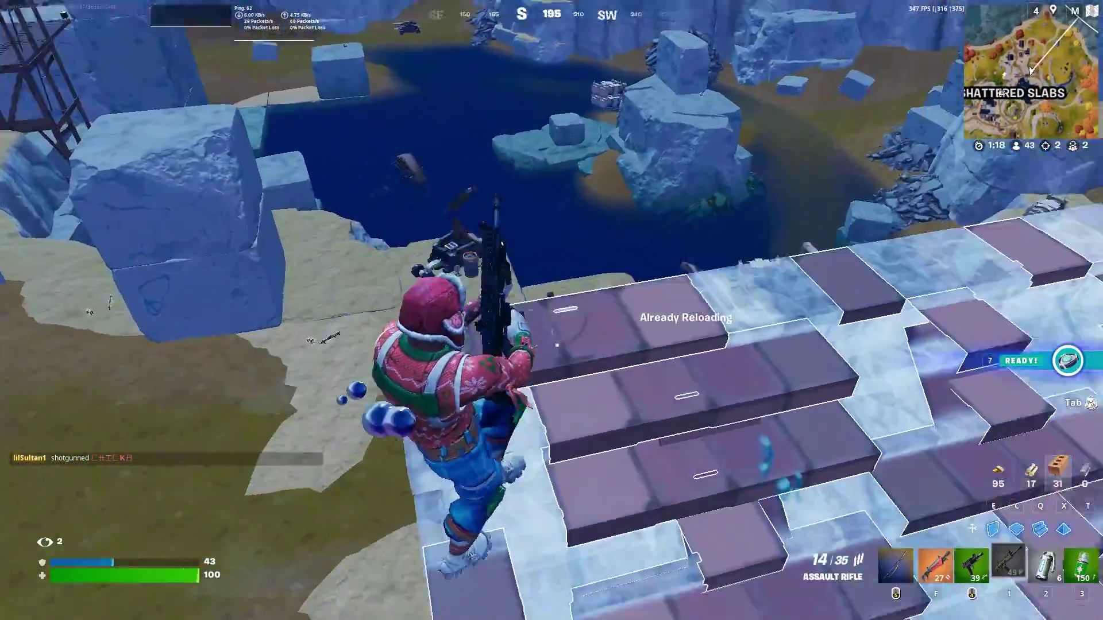
key(w)
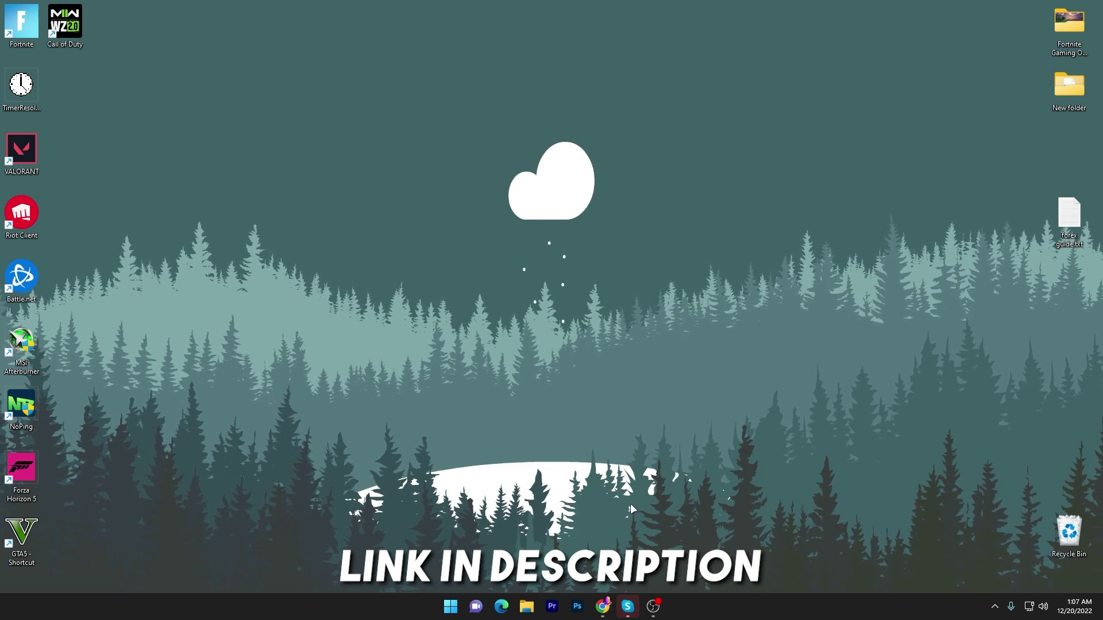
Step: Search uptopacks.com for park control and open the Download Park Control (Unlocked) For Free post
click(604, 605)
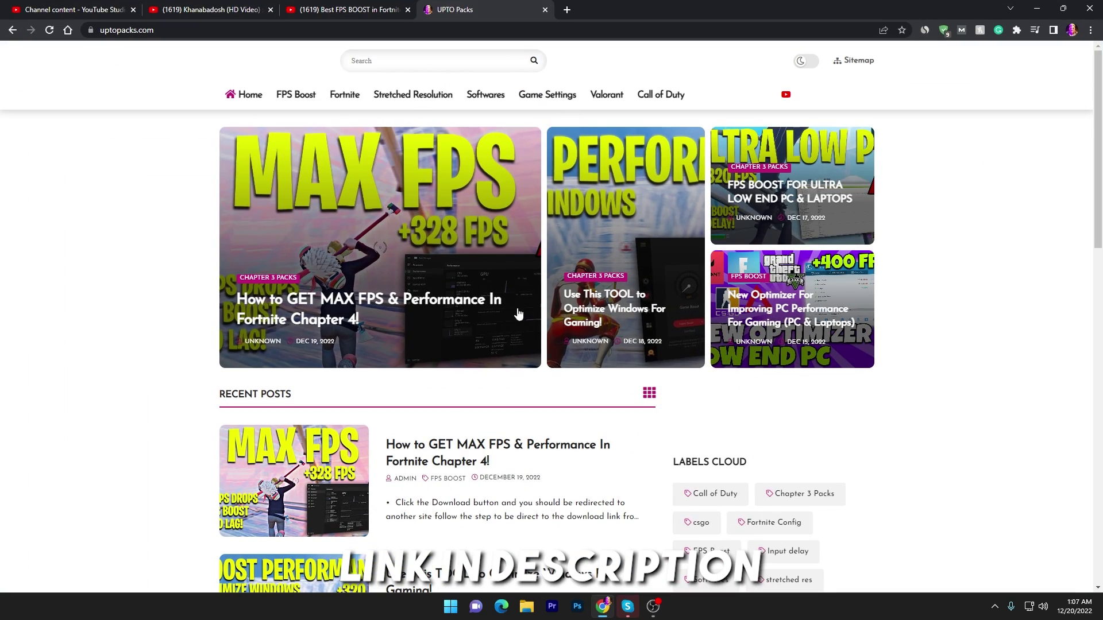
click(385, 62)
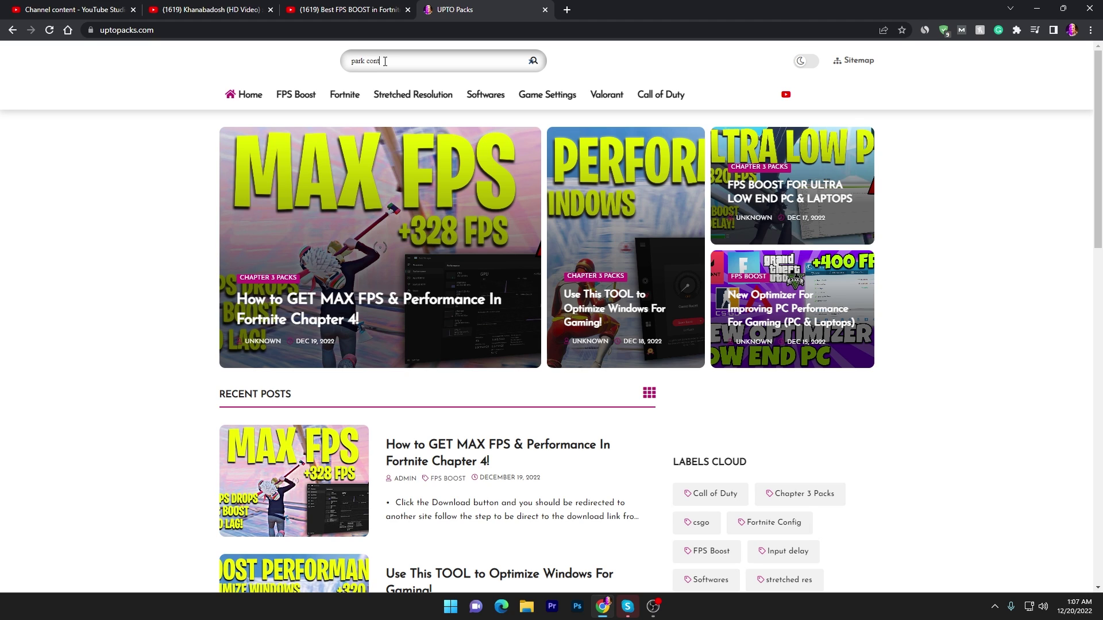
key(Return)
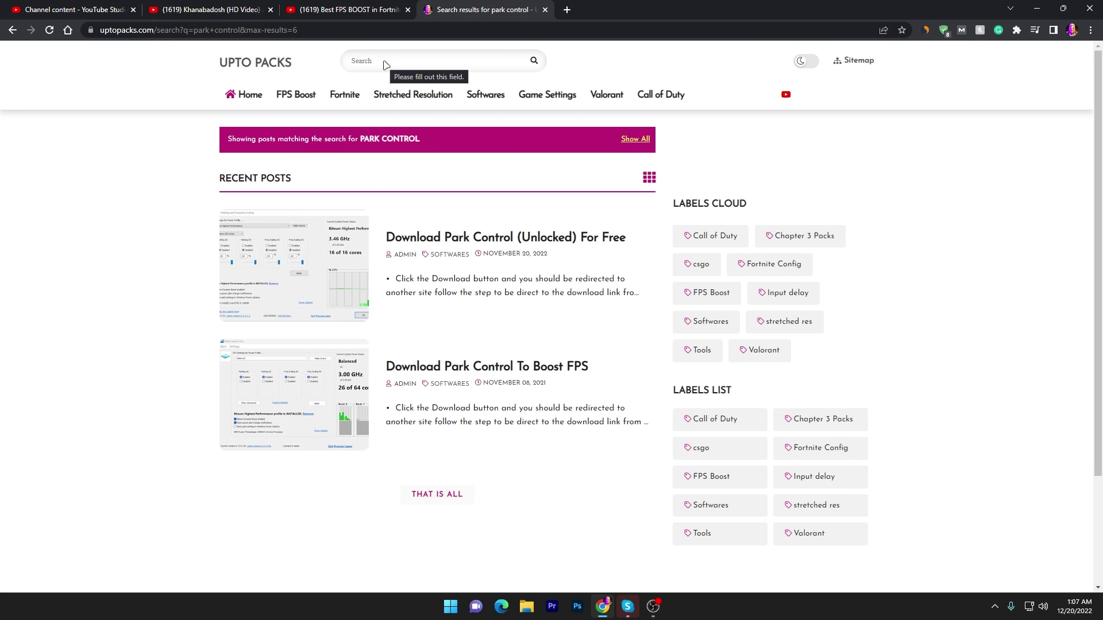
click(323, 258)
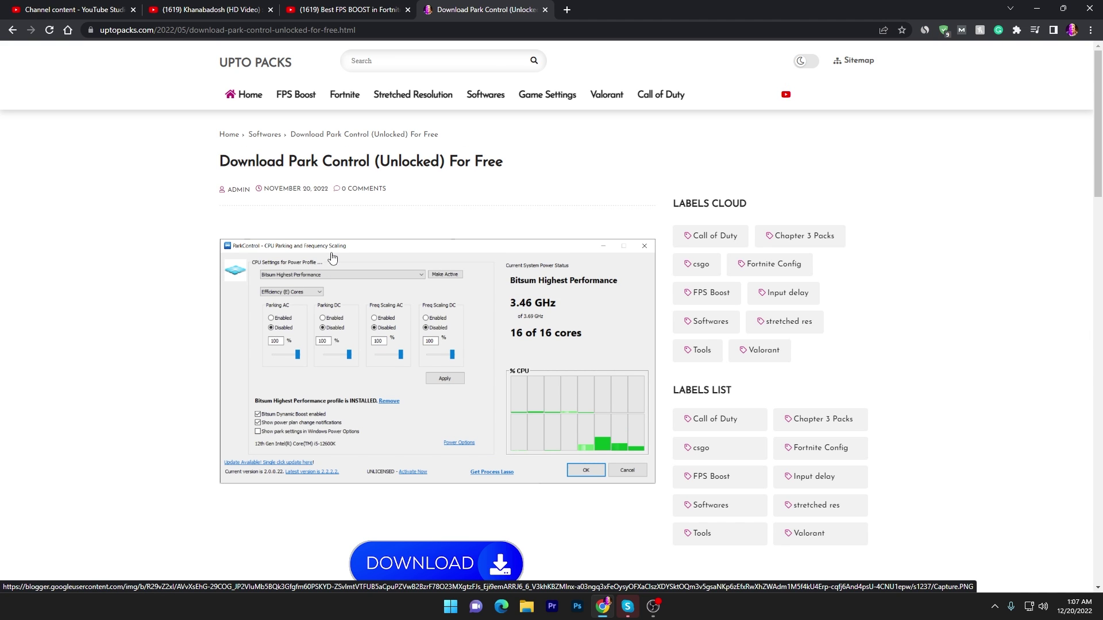
scroll(333, 265, down, 10)
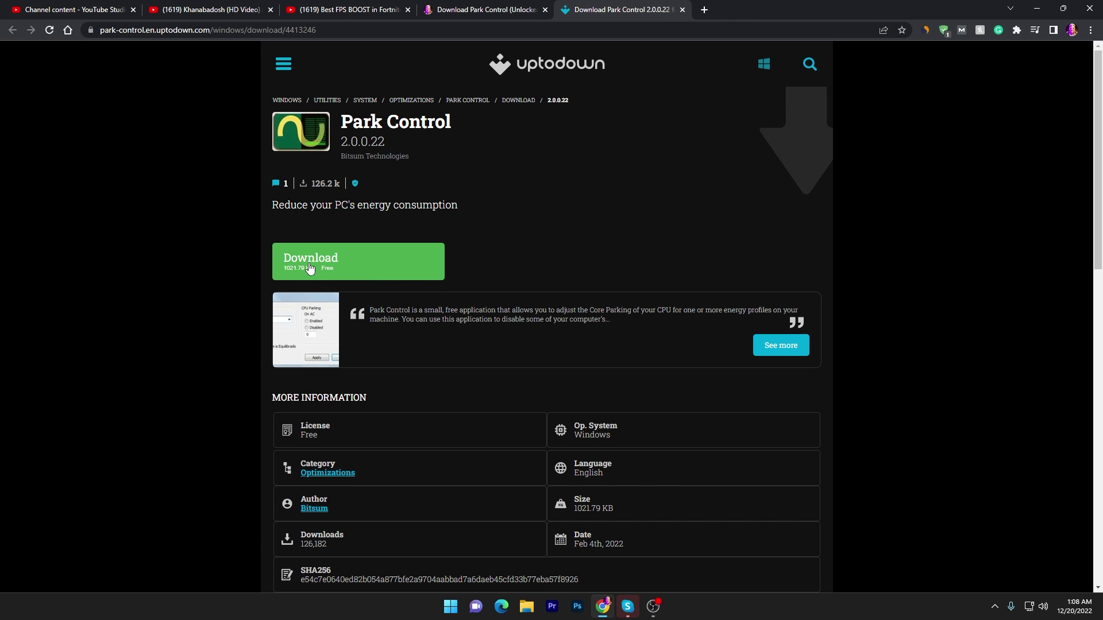
Step: Clear the screen to the desktop and launch ParkControl from a Start search for 'pa'
key(super+d)
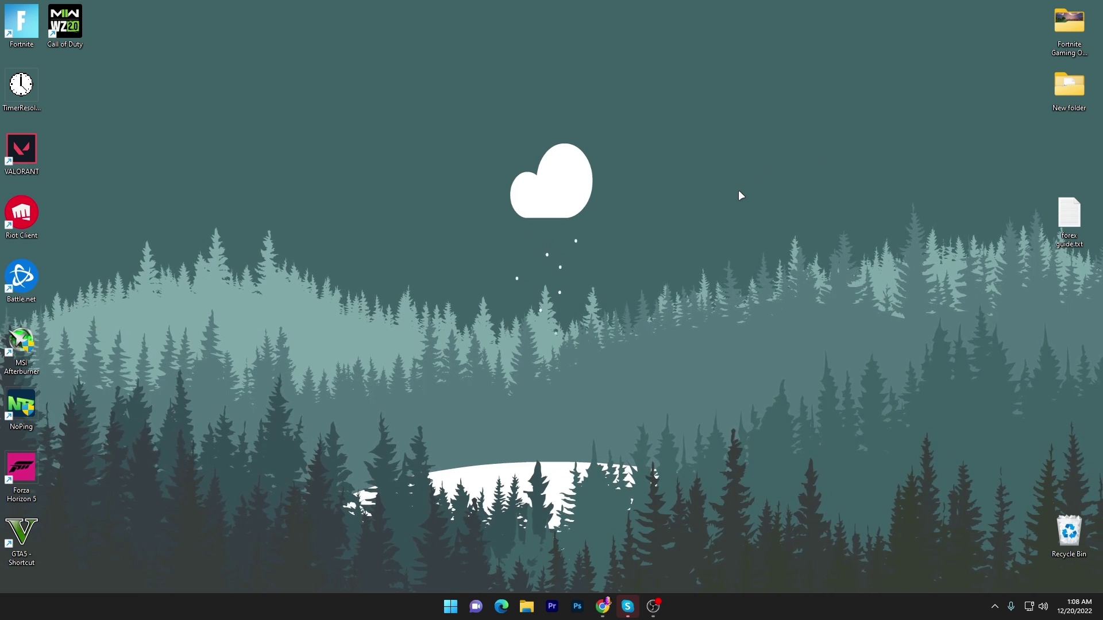
key(super)
text(parkControl)
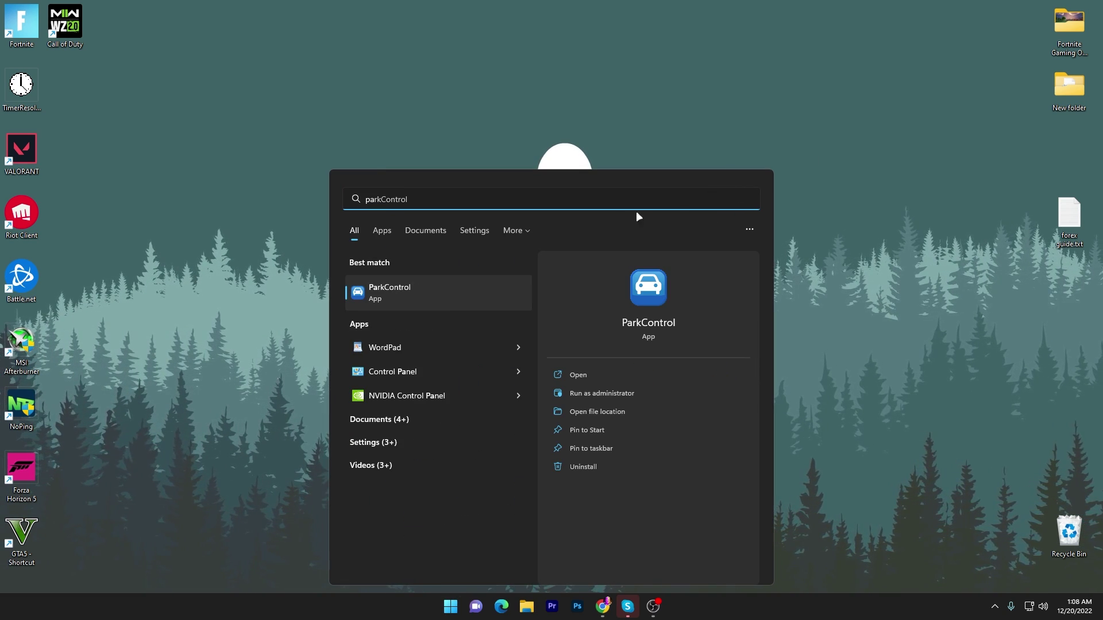
click(427, 282)
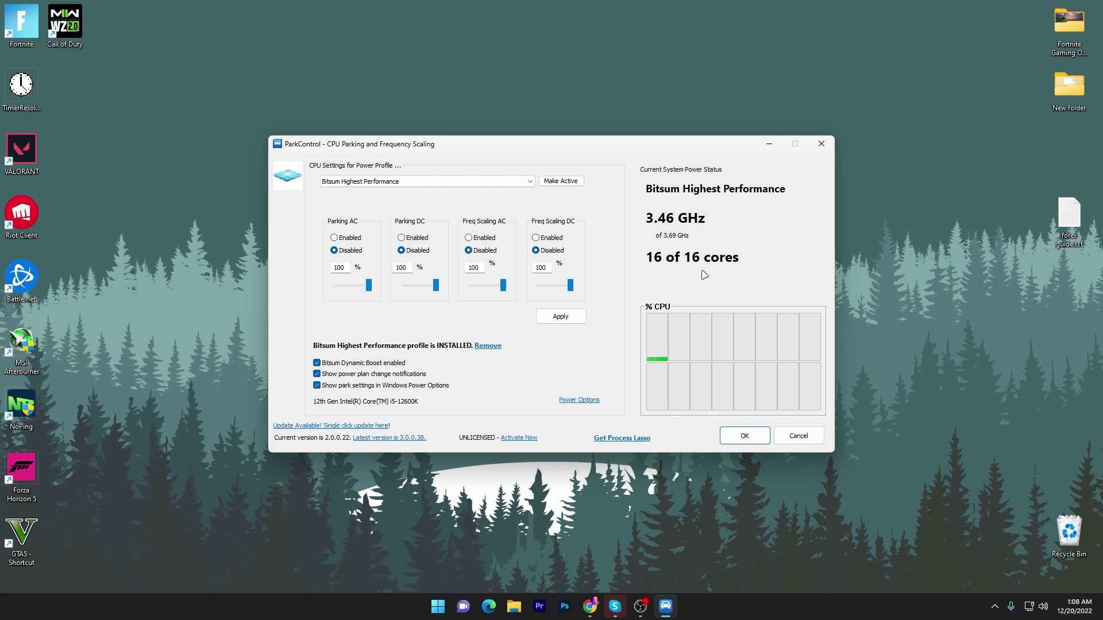
Step: Make Balanced the active power plan, then load the Bitsum Highest Performance profile's settings
click(533, 181)
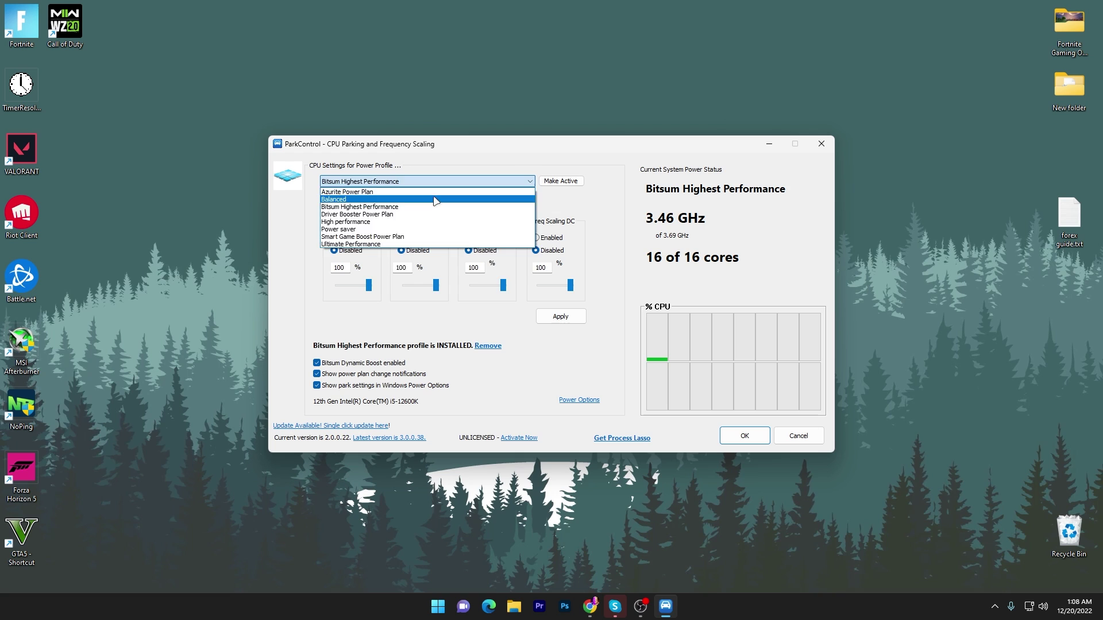
click(443, 200)
click(561, 181)
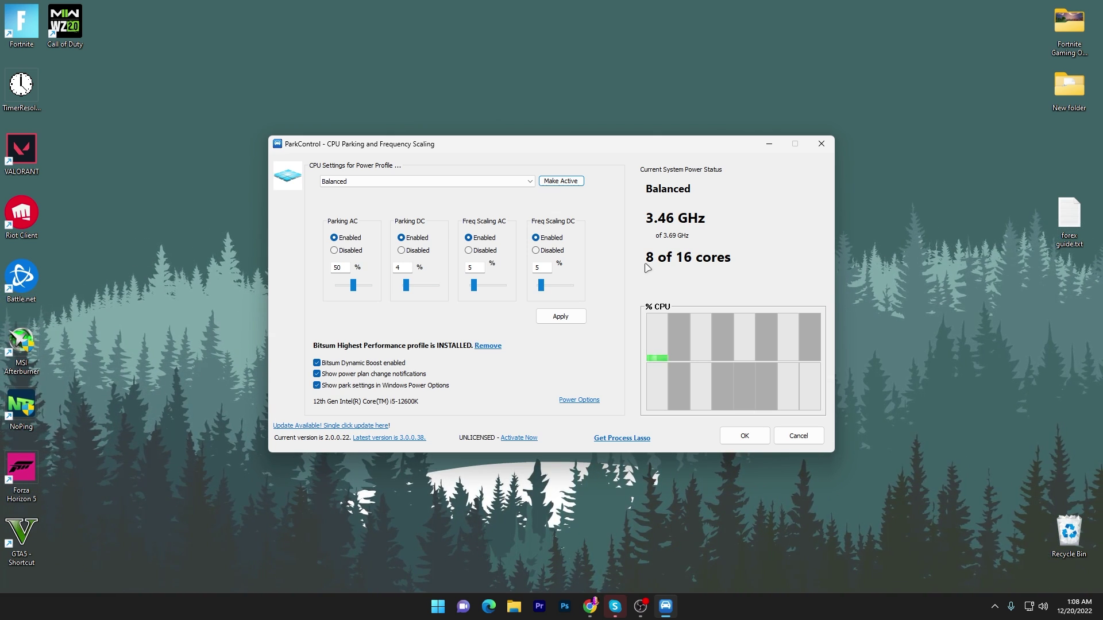
click(530, 181)
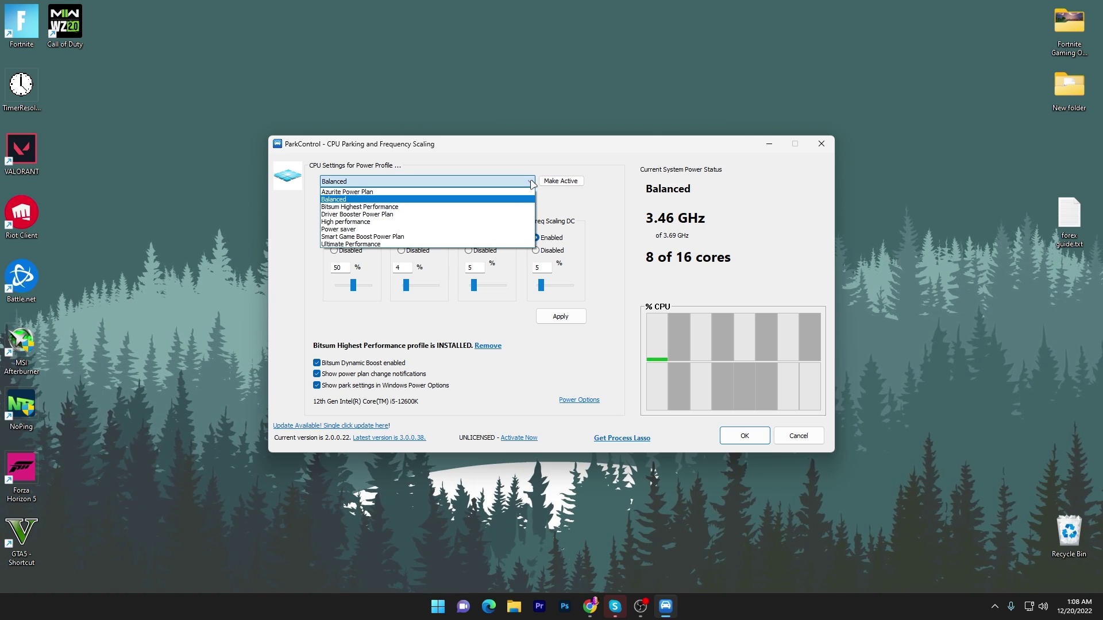
click(364, 207)
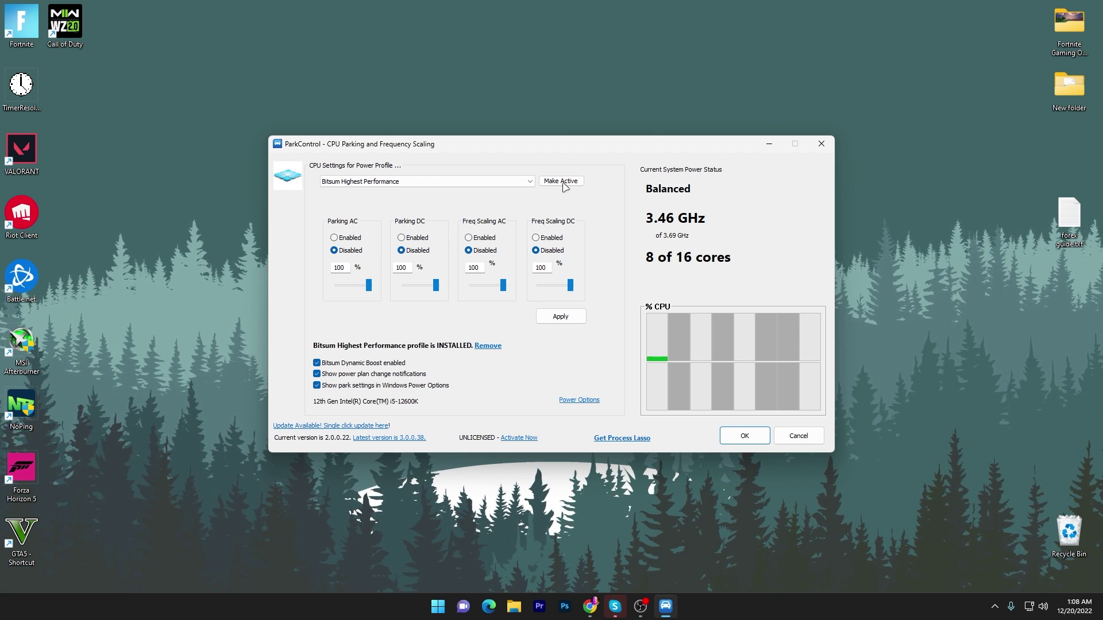
Step: Activate Bitsum Highest Performance, keep it as the Dynamic Boost idle plan, and close ParkControl
click(562, 181)
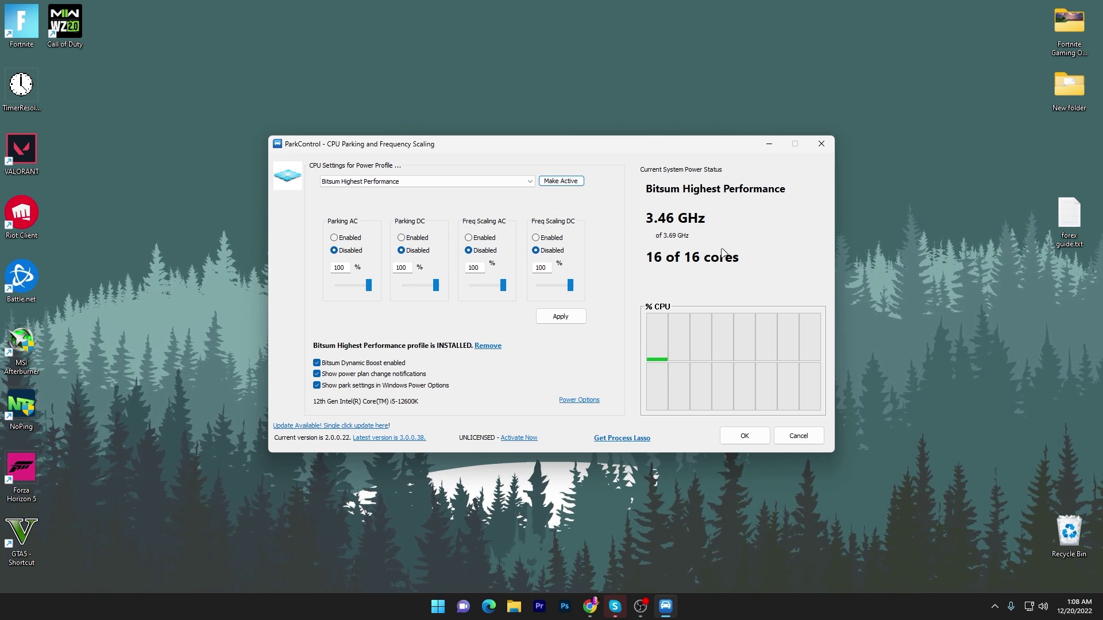
mouse_move(323, 365)
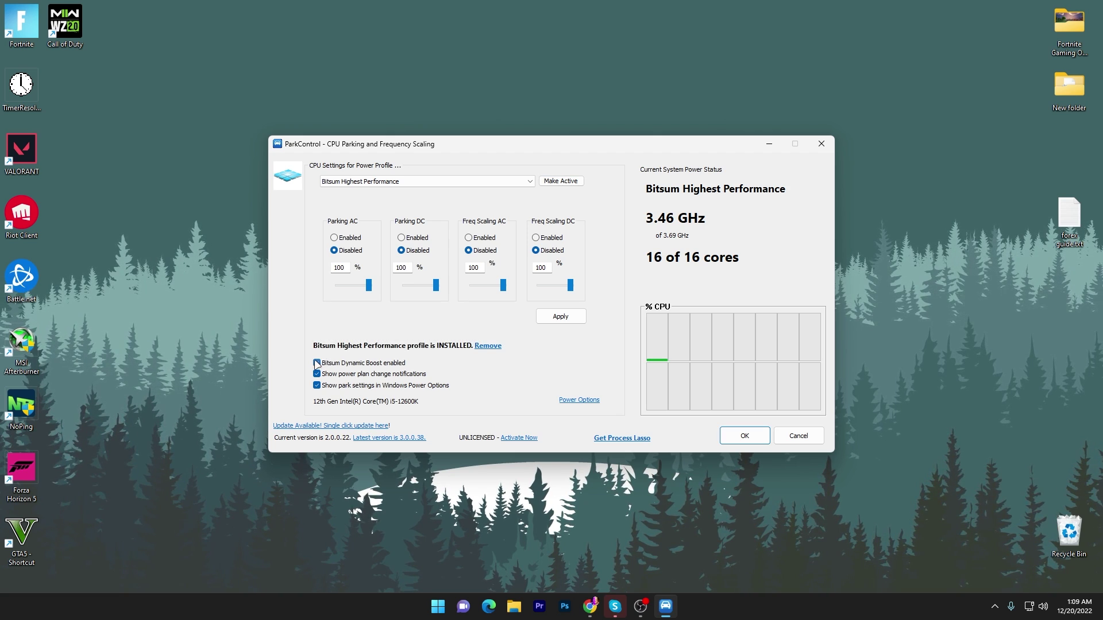
click(317, 363)
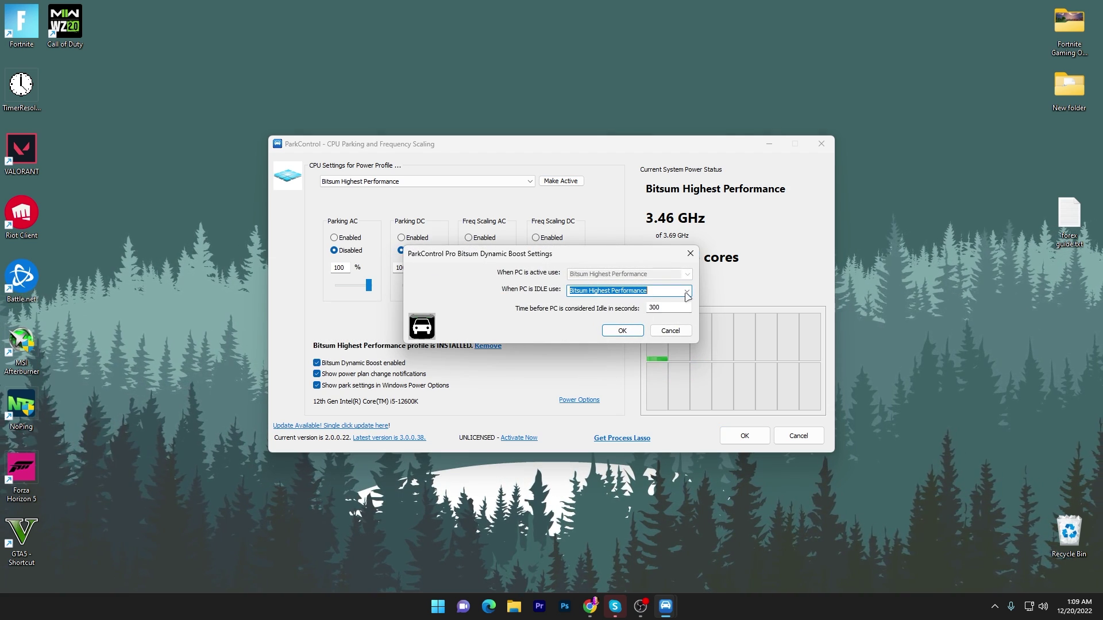
click(686, 290)
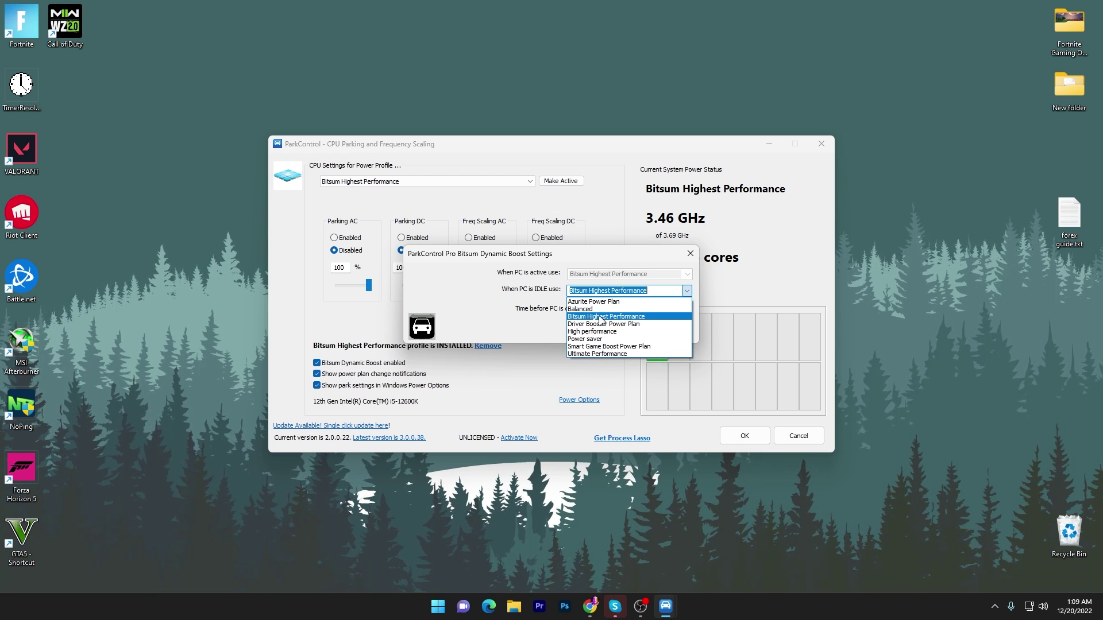
click(601, 317)
click(623, 328)
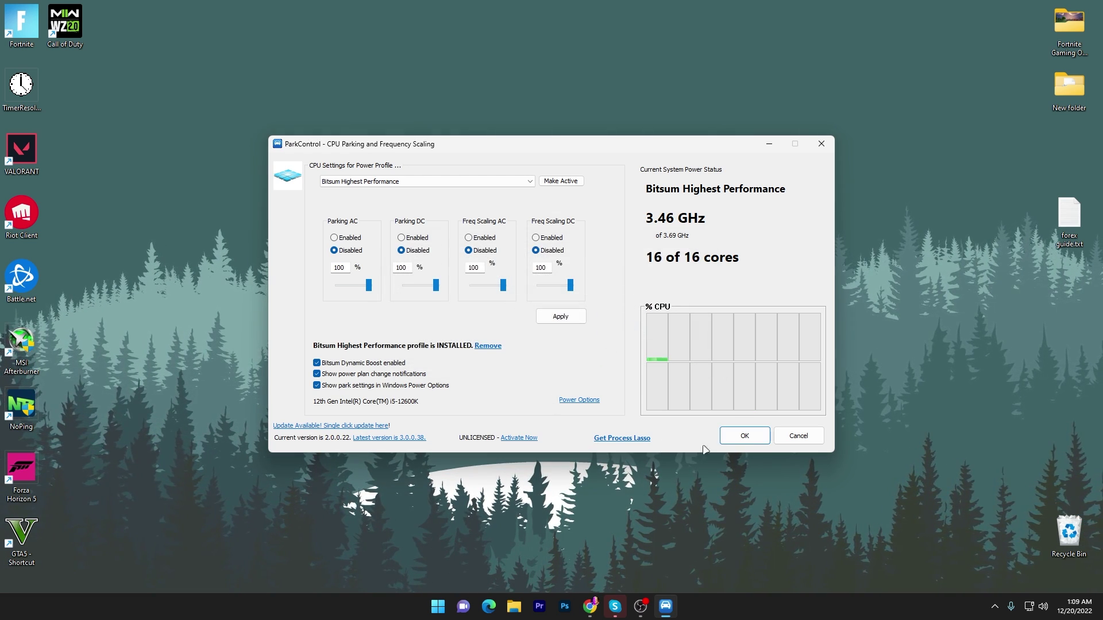
click(744, 435)
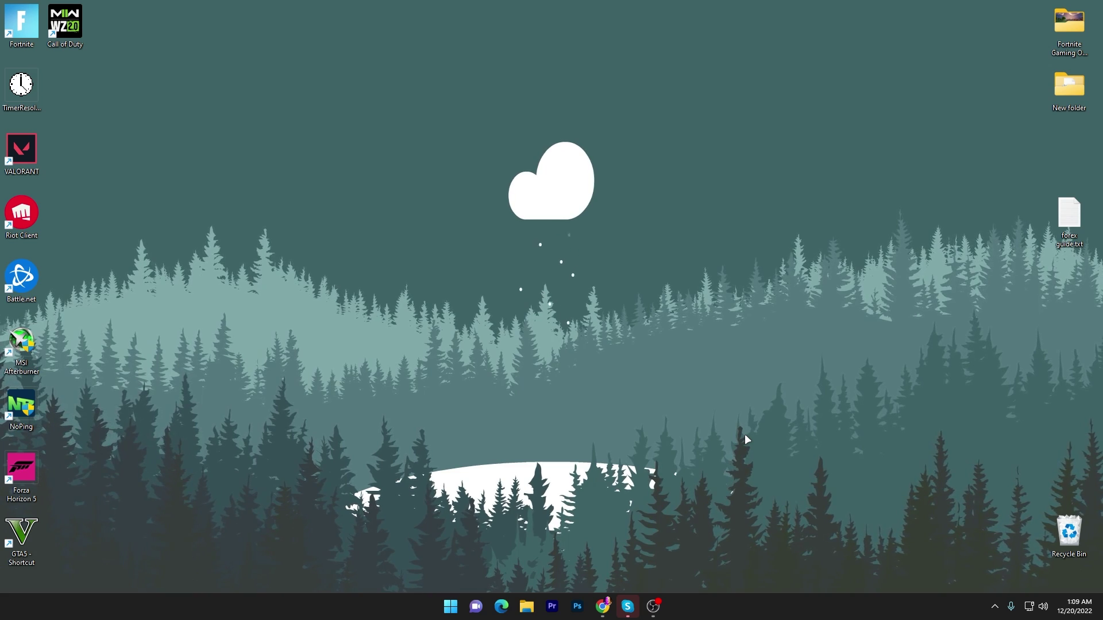
click(994, 606)
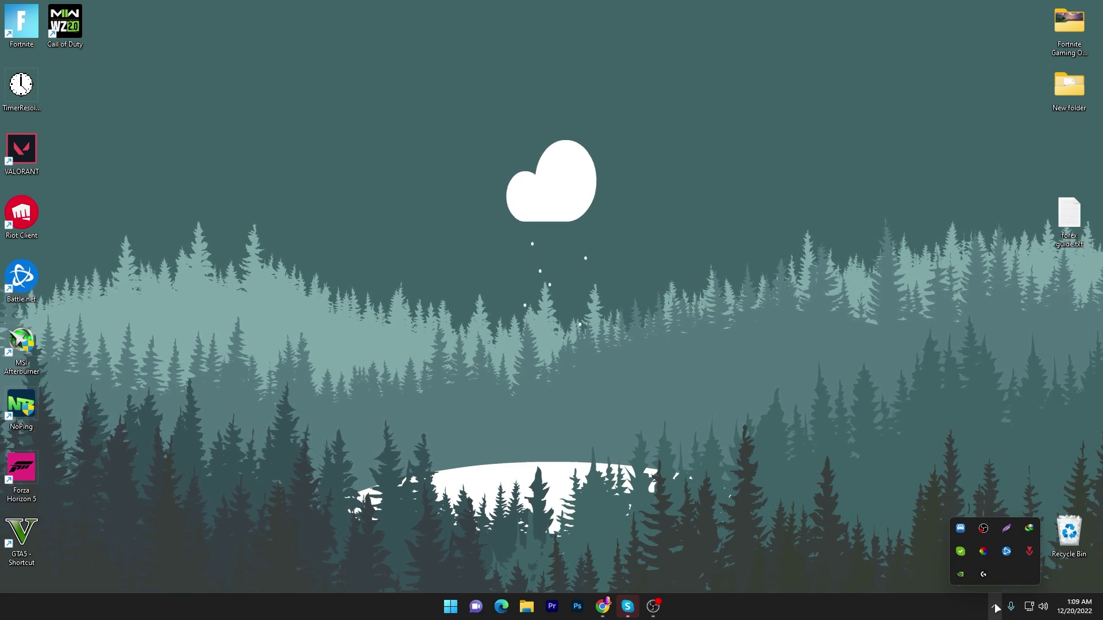
mouse_move(963, 531)
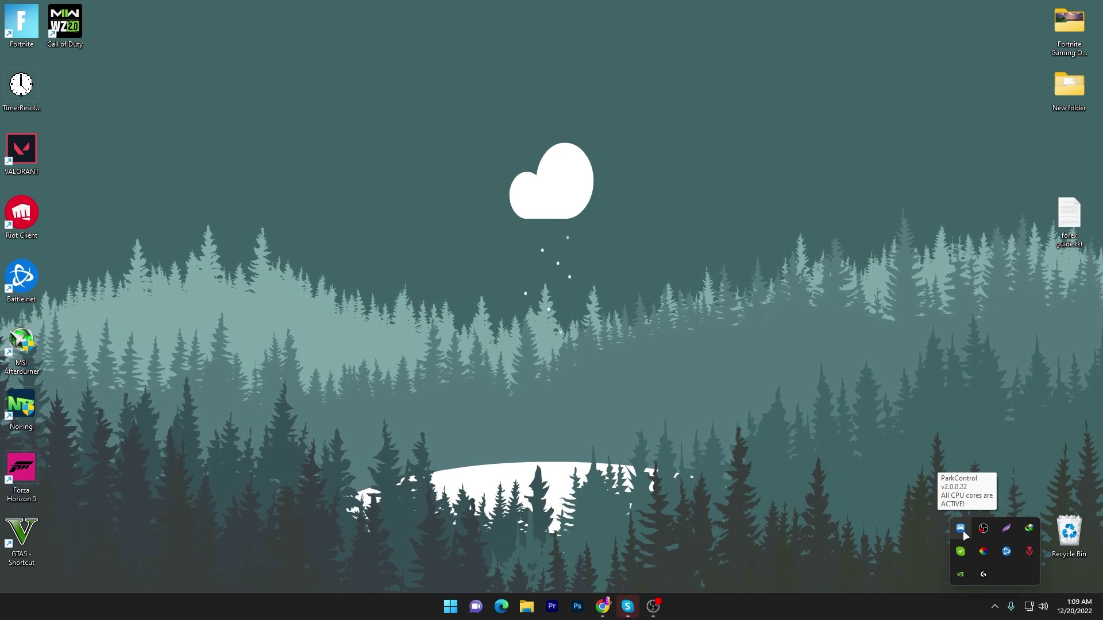
click(564, 413)
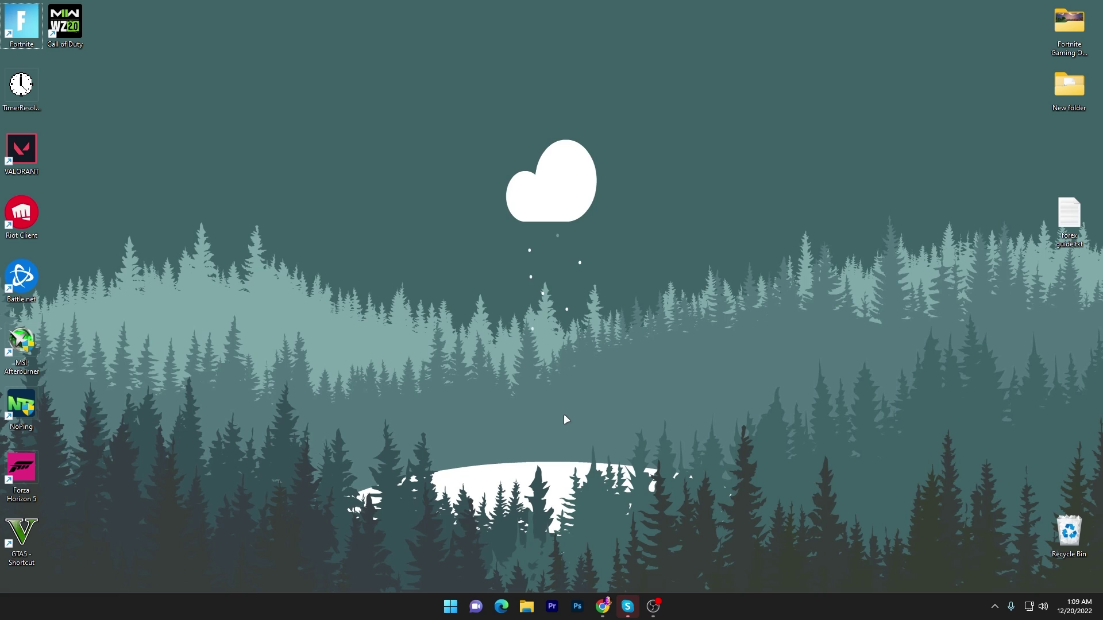
right_click(452, 601)
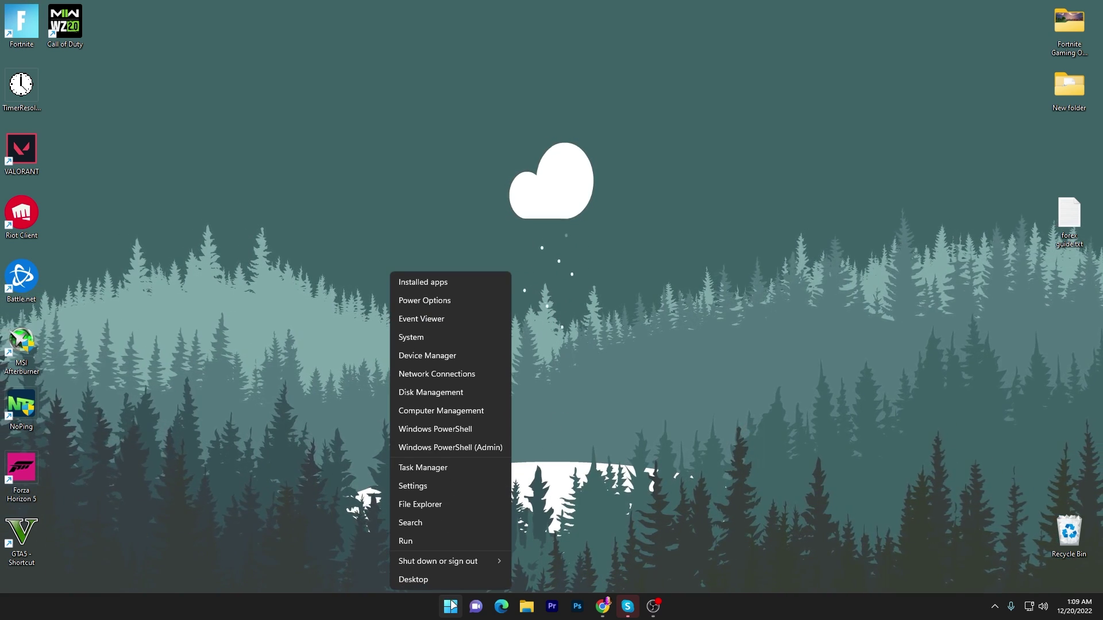
click(435, 356)
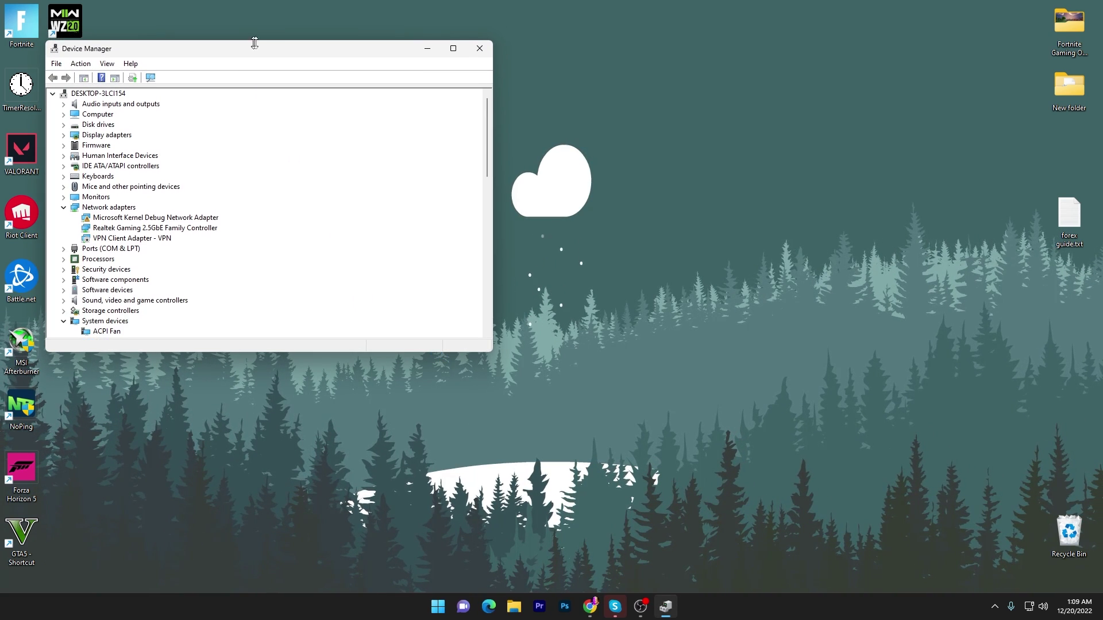
drag(280, 35, 544, 78)
scroll(405, 247, down, 2)
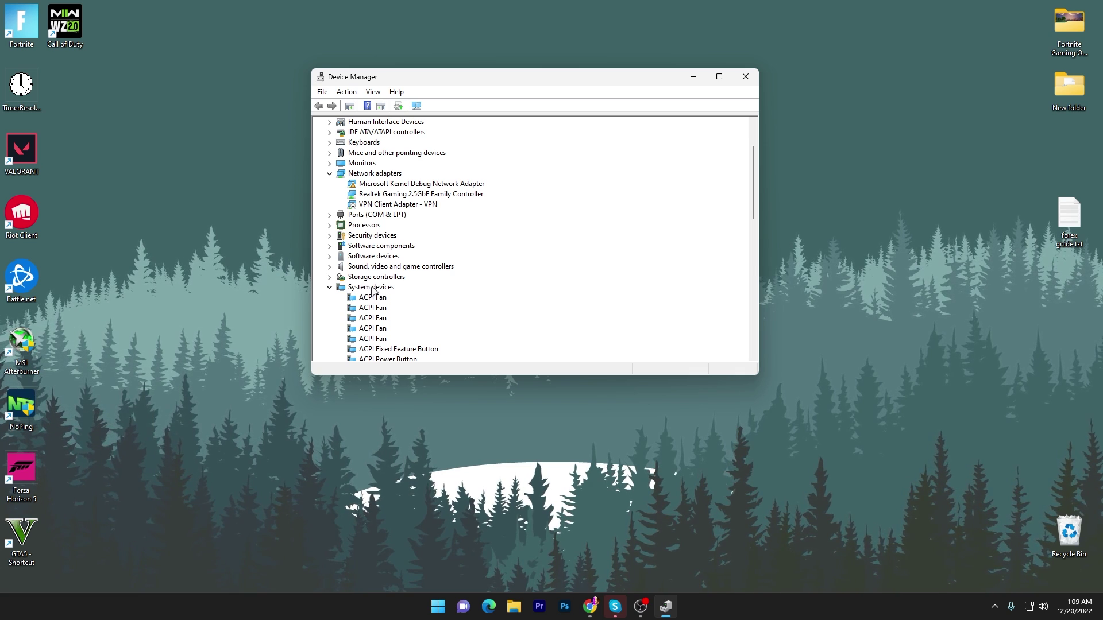
scroll(370, 290, down, 3)
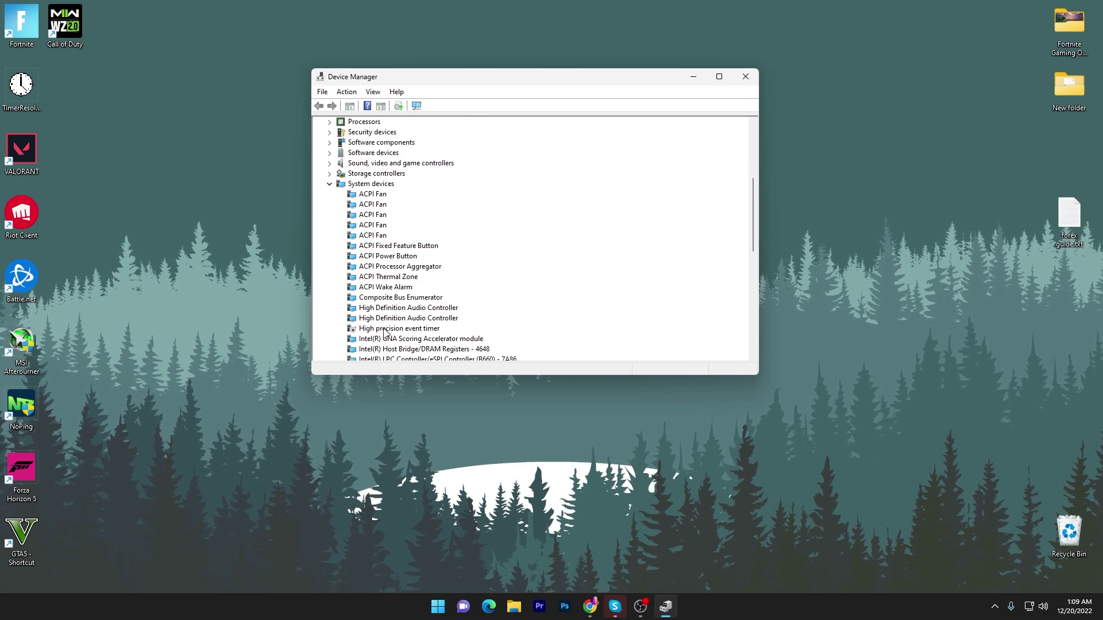
right_click(380, 332)
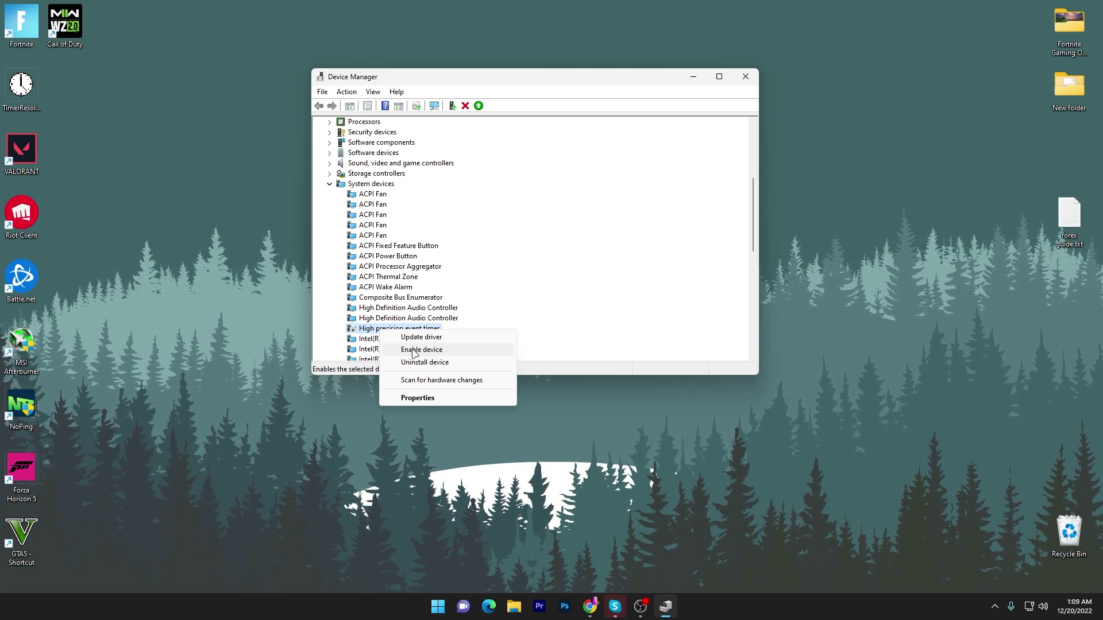
click(742, 81)
click(740, 79)
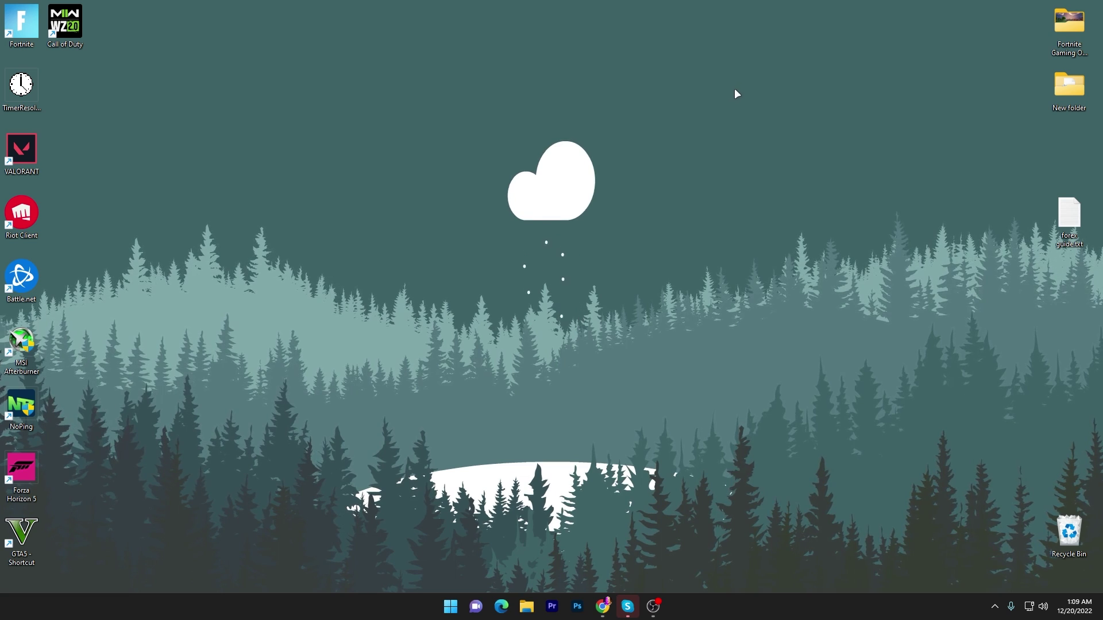
Step: Open Display settings from the desktop, look at Advanced display, then go to Graphics
right_click(493, 252)
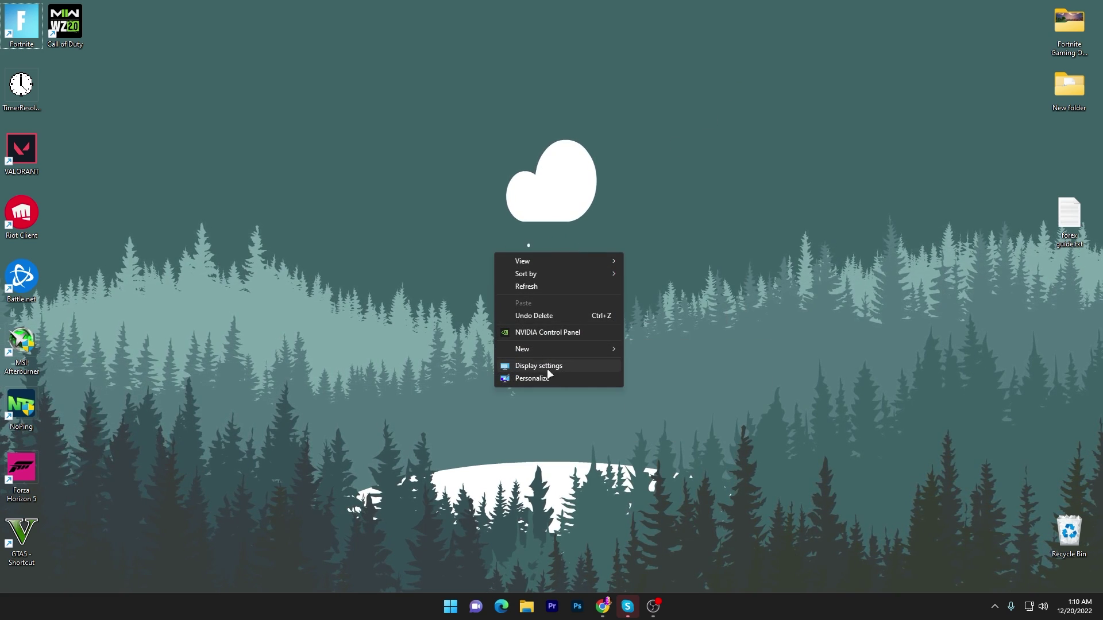
click(523, 366)
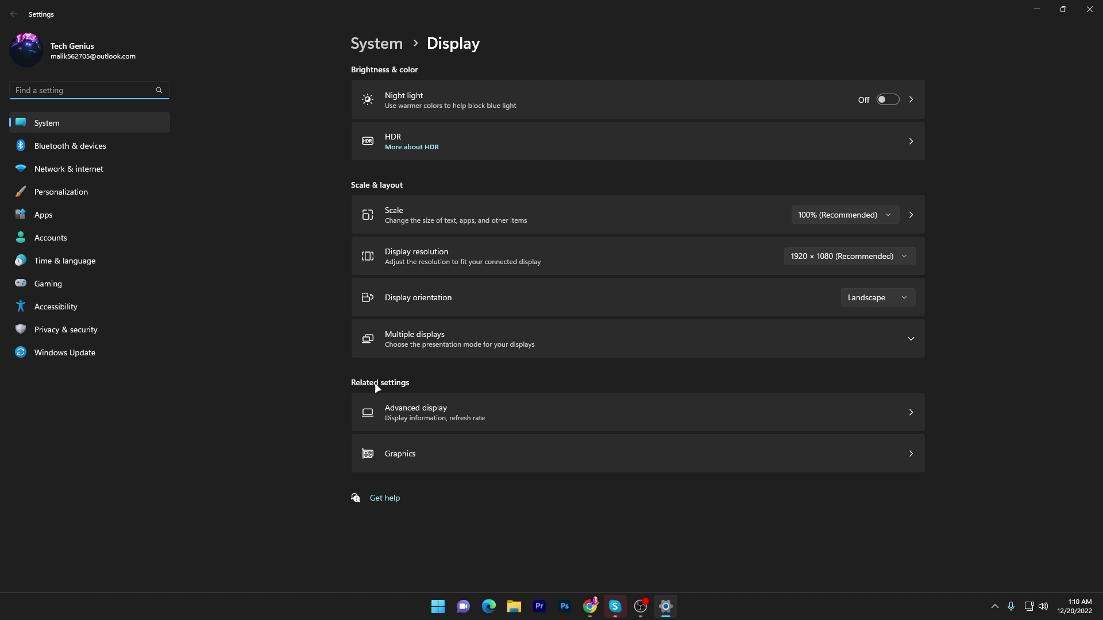
click(430, 411)
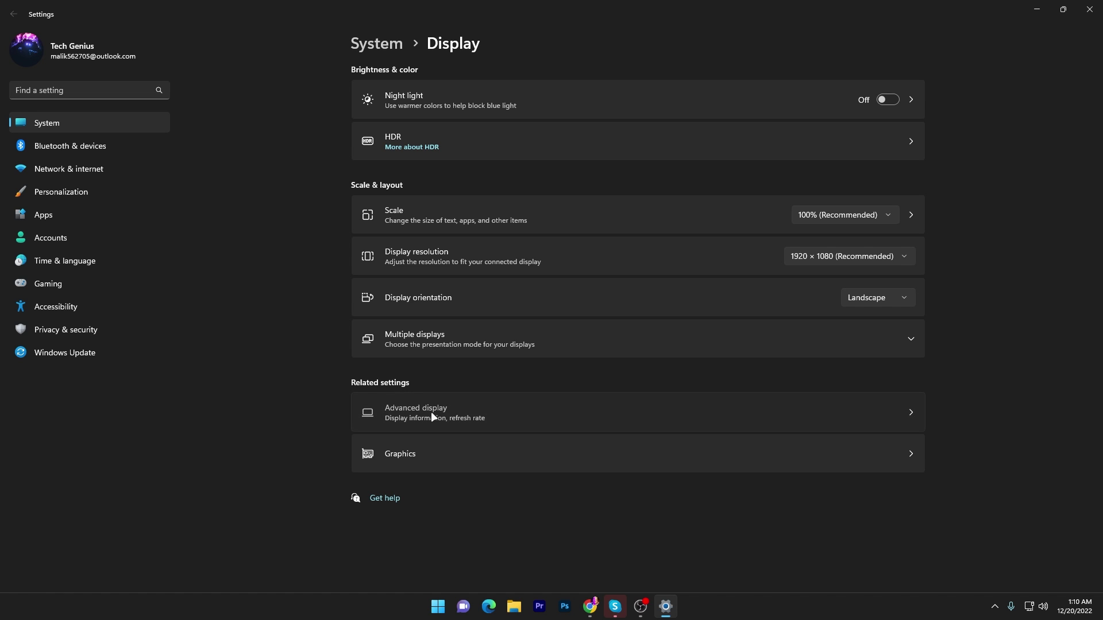
key(alt+Left)
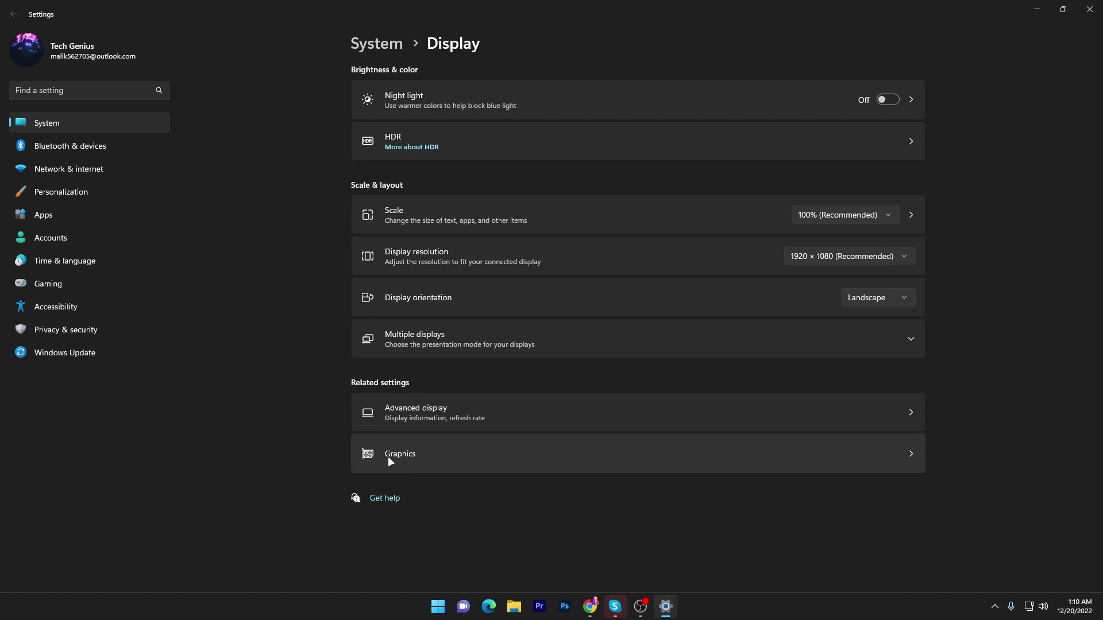
click(402, 457)
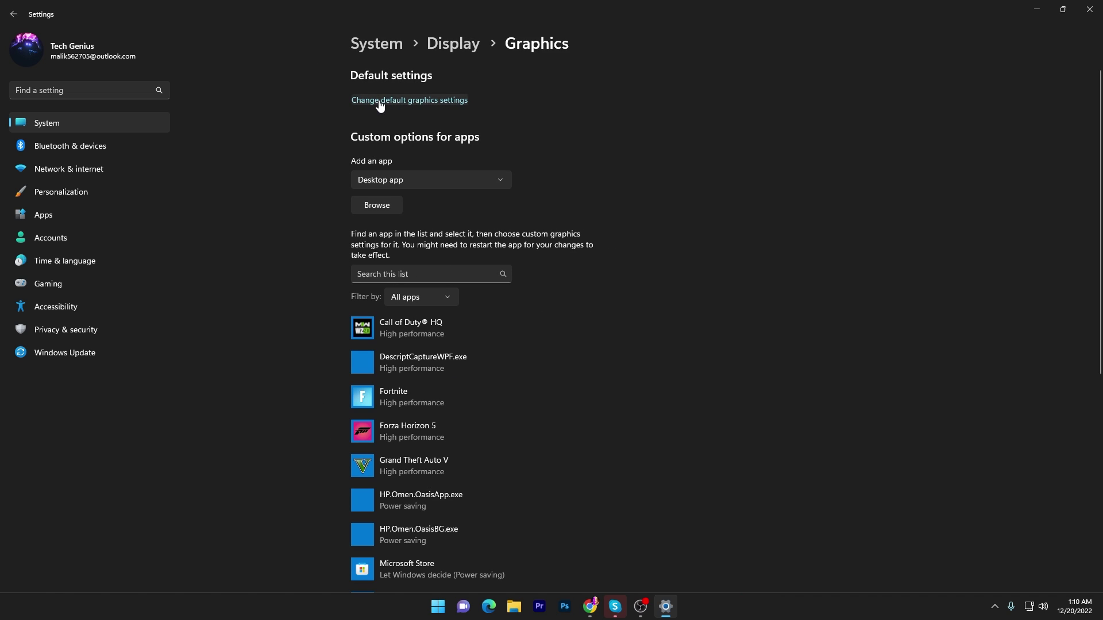
Step: Confirm hardware-accelerated GPU scheduling is On in default graphics settings, then close Settings
click(405, 104)
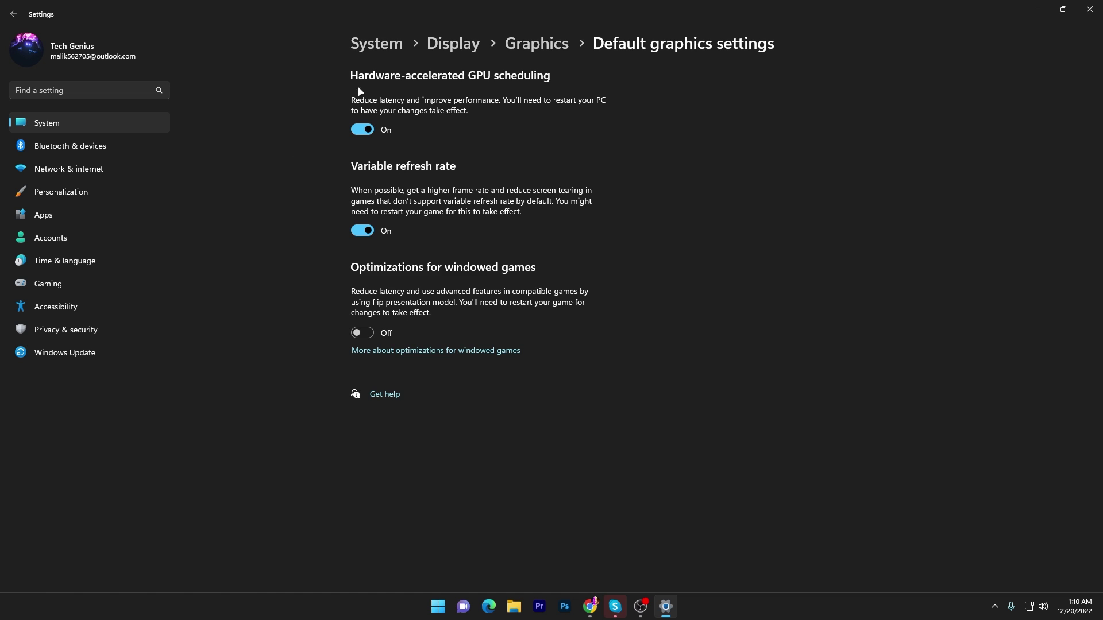
click(1094, 6)
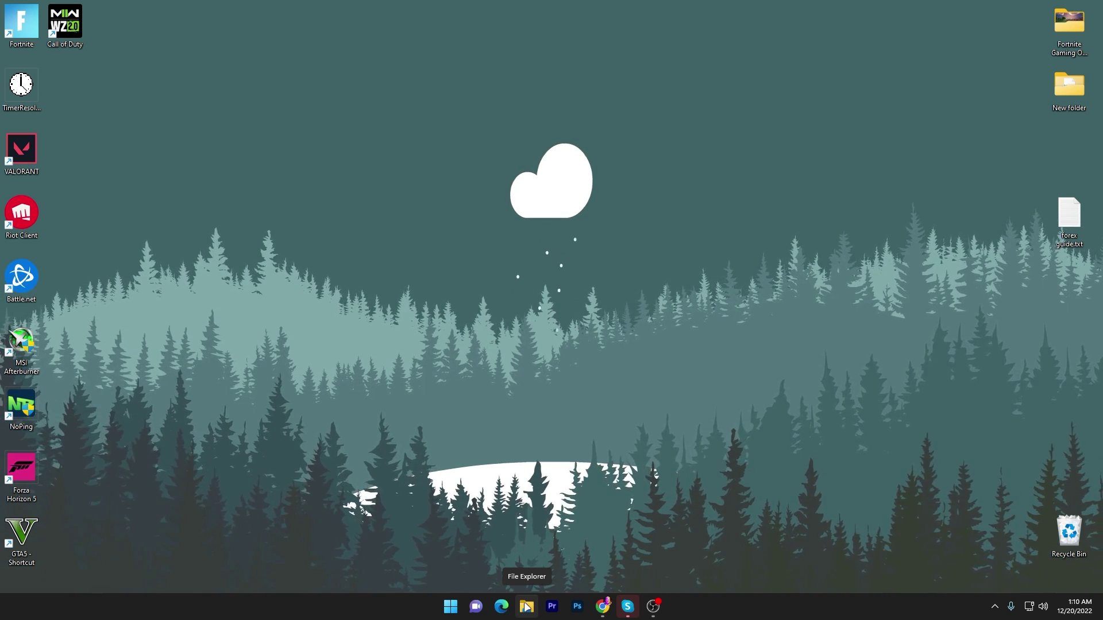
Step: Browse to C:\Program Files\Epic Games\Fortnite\FortniteGame\Binaries\Win64 and find FortniteClient-Win64-Shipping.exe
click(526, 606)
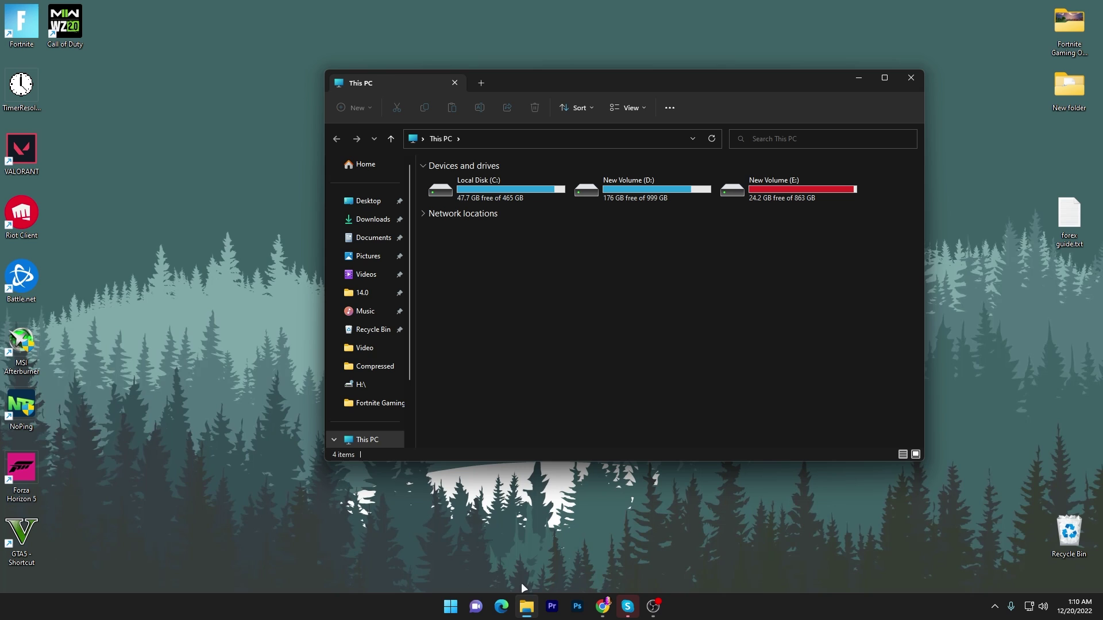
mouse_move(502, 192)
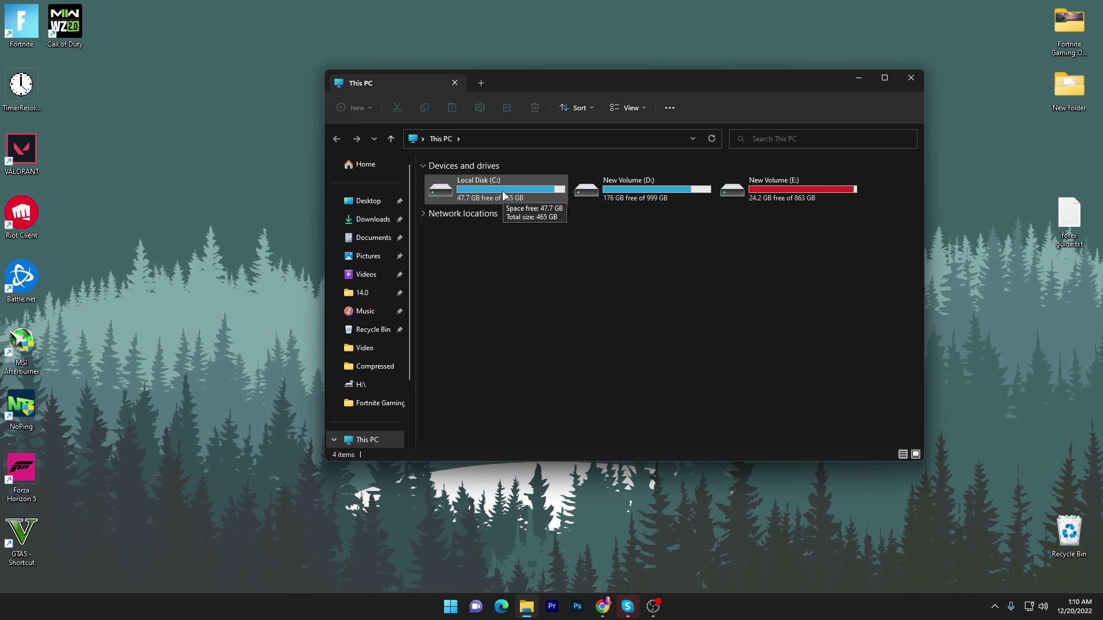
double_click(502, 190)
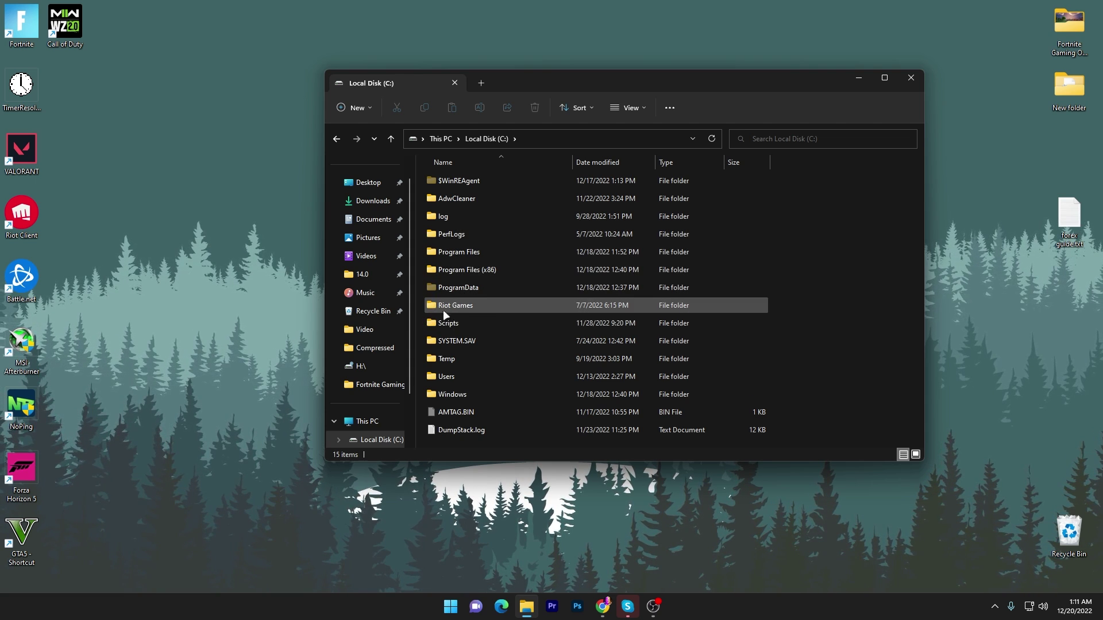
double_click(447, 252)
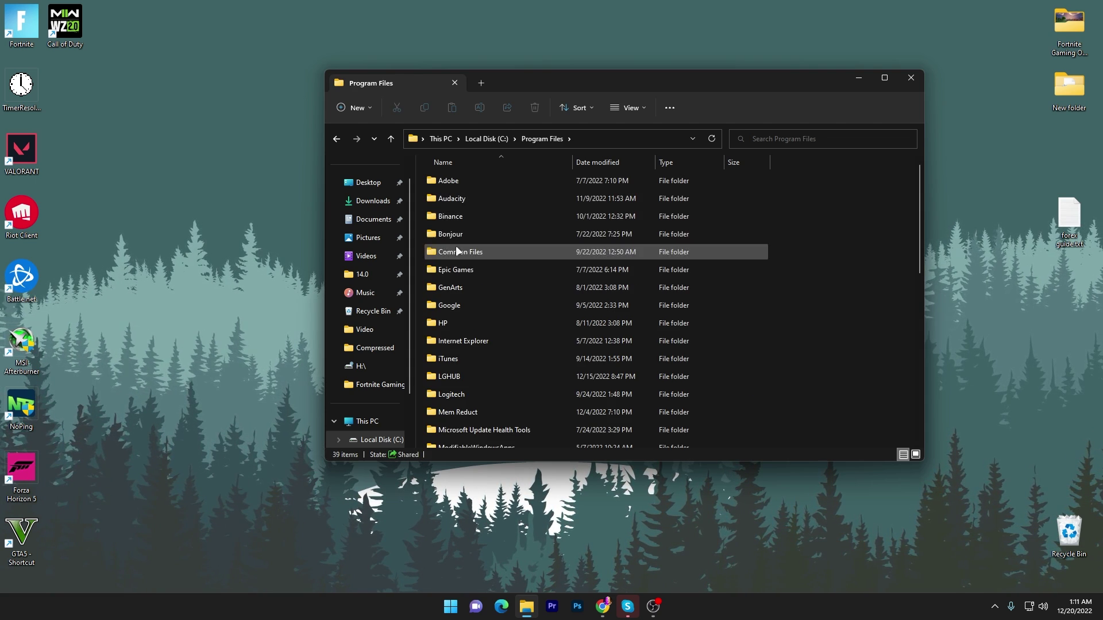
double_click(456, 269)
double_click(456, 181)
click(459, 236)
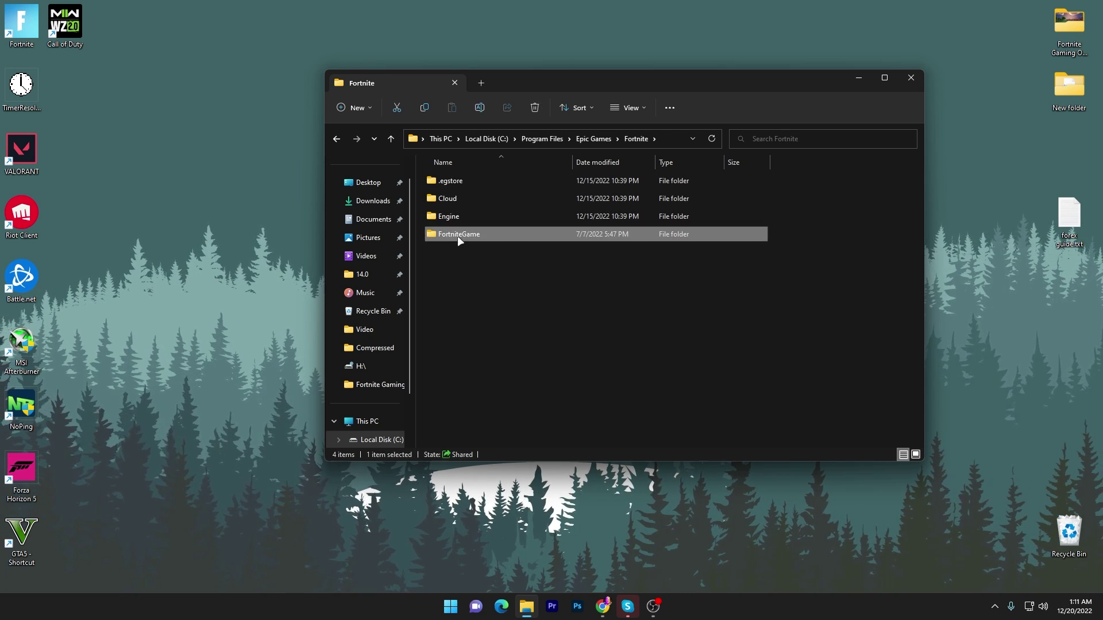
double_click(459, 237)
double_click(467, 180)
double_click(456, 198)
scroll(485, 281, down, 7)
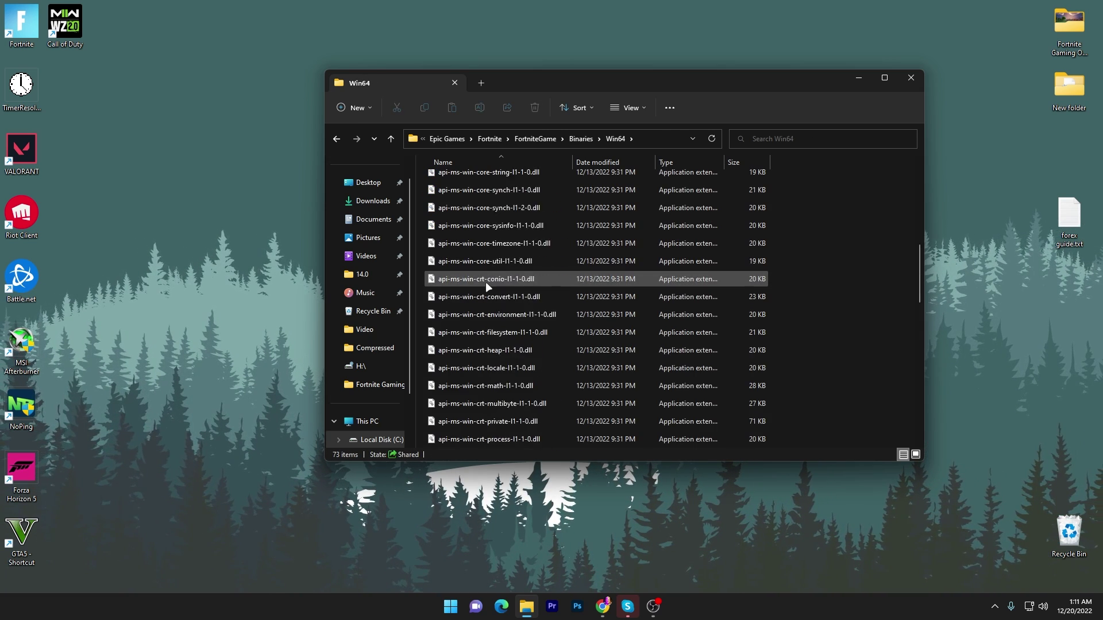
scroll(485, 281, down, 10)
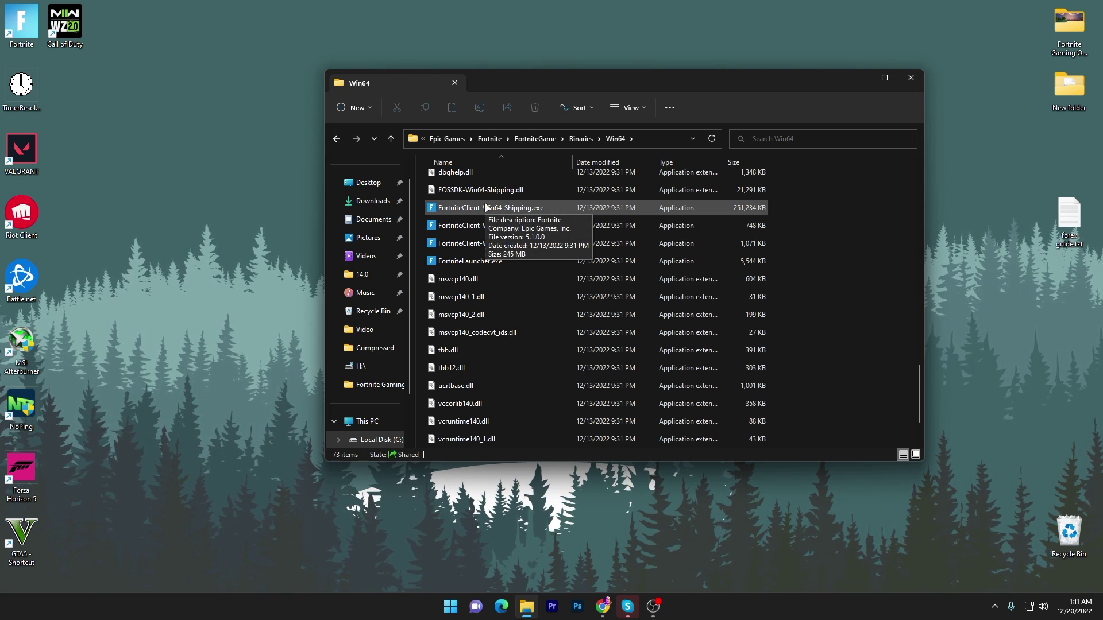
Step: Disable fullscreen optimizations for FortniteClient-Win64-Shipping.exe and set its high DPI override to Application
right_click(485, 207)
click(530, 514)
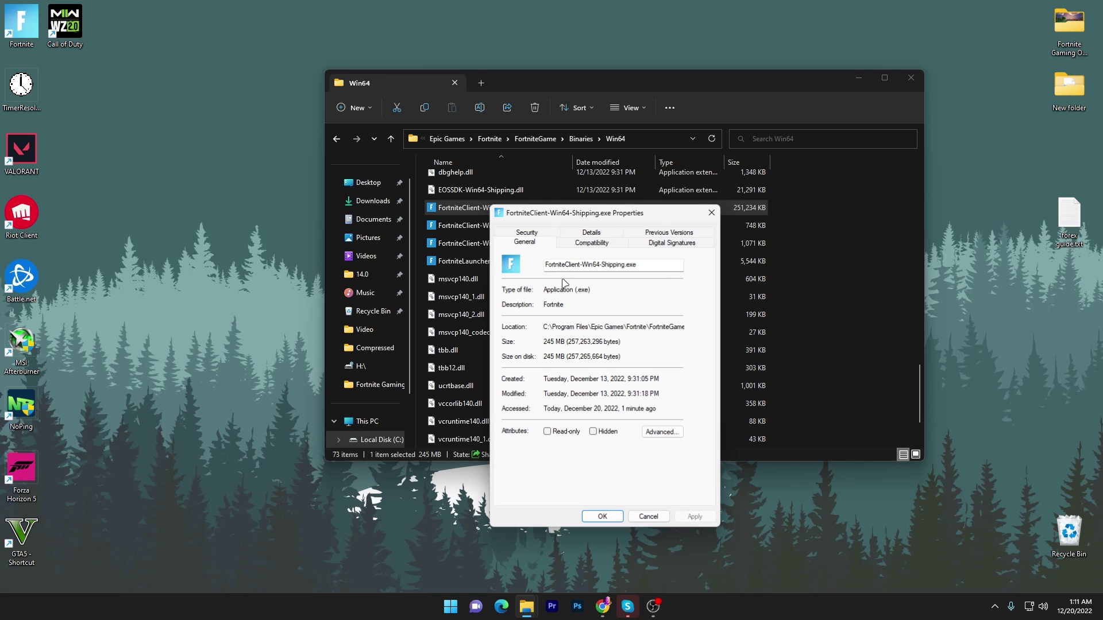
click(592, 242)
drag(566, 212, 601, 125)
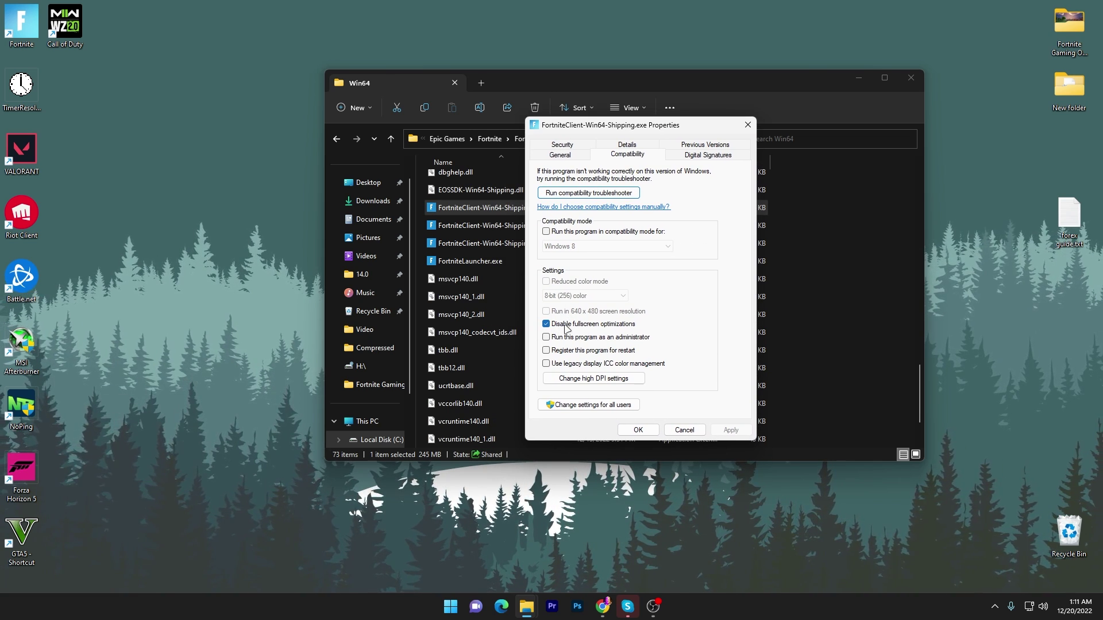
click(593, 378)
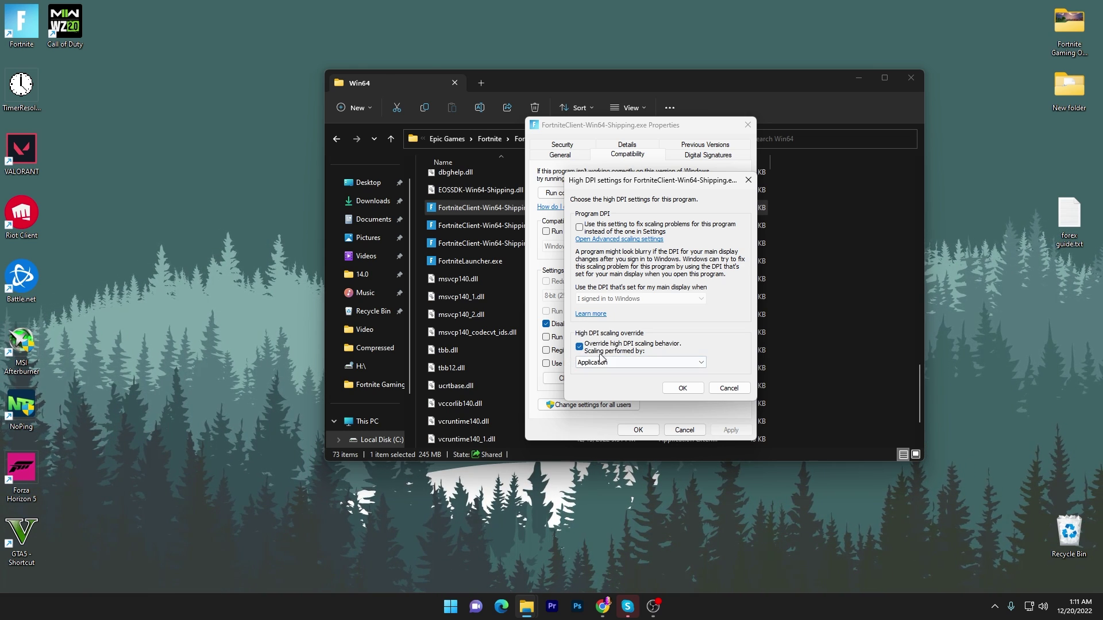
click(681, 388)
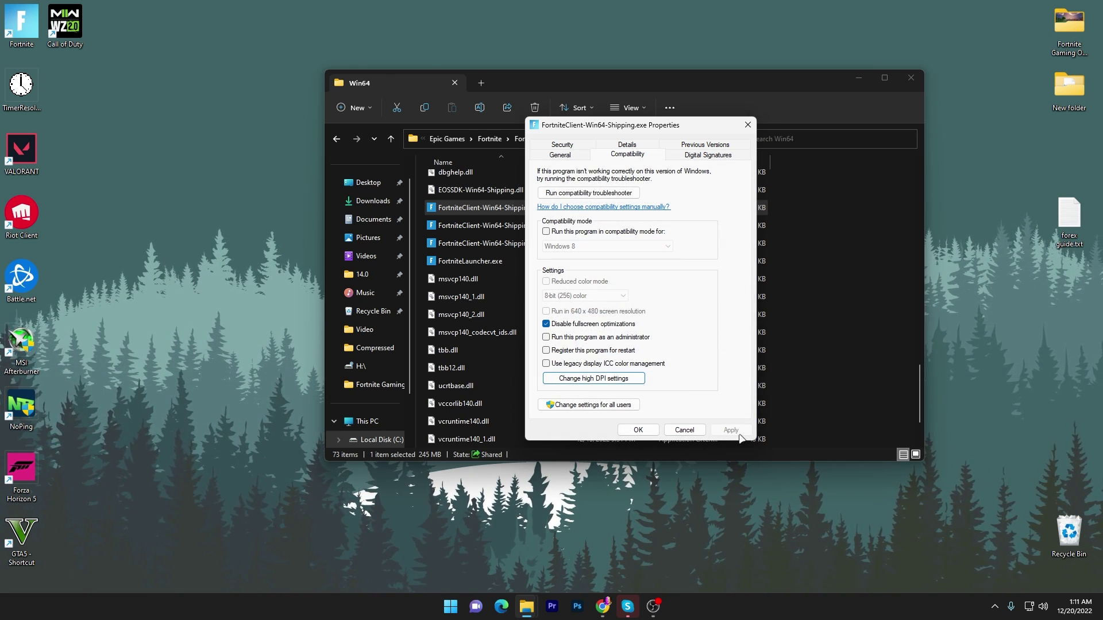
click(677, 430)
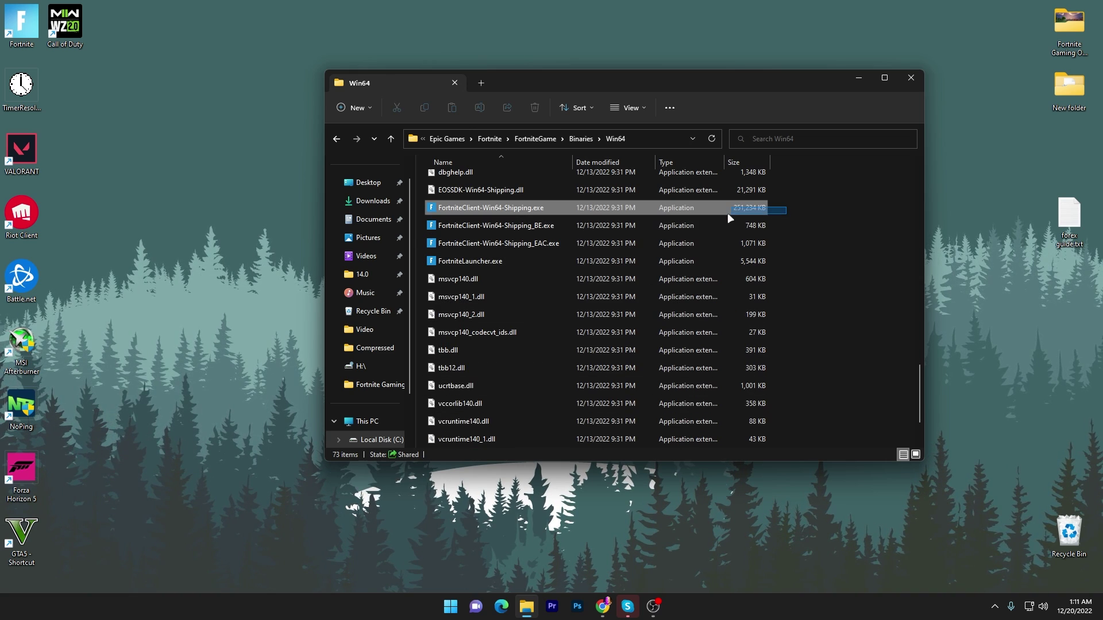
drag(786, 207, 501, 253)
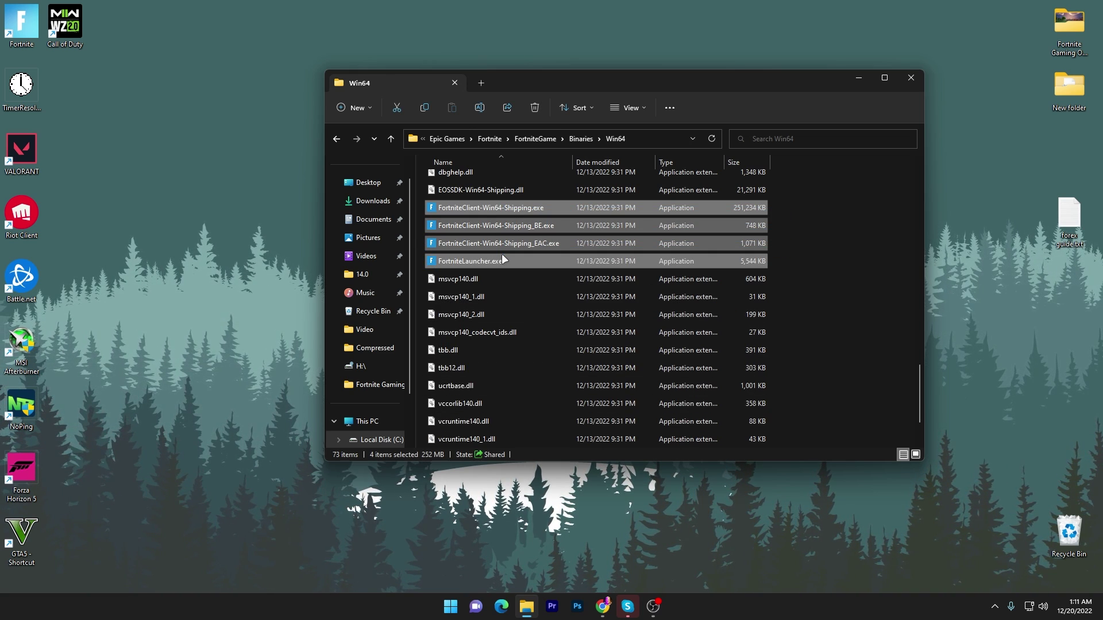
scroll(347, 339, down, 1)
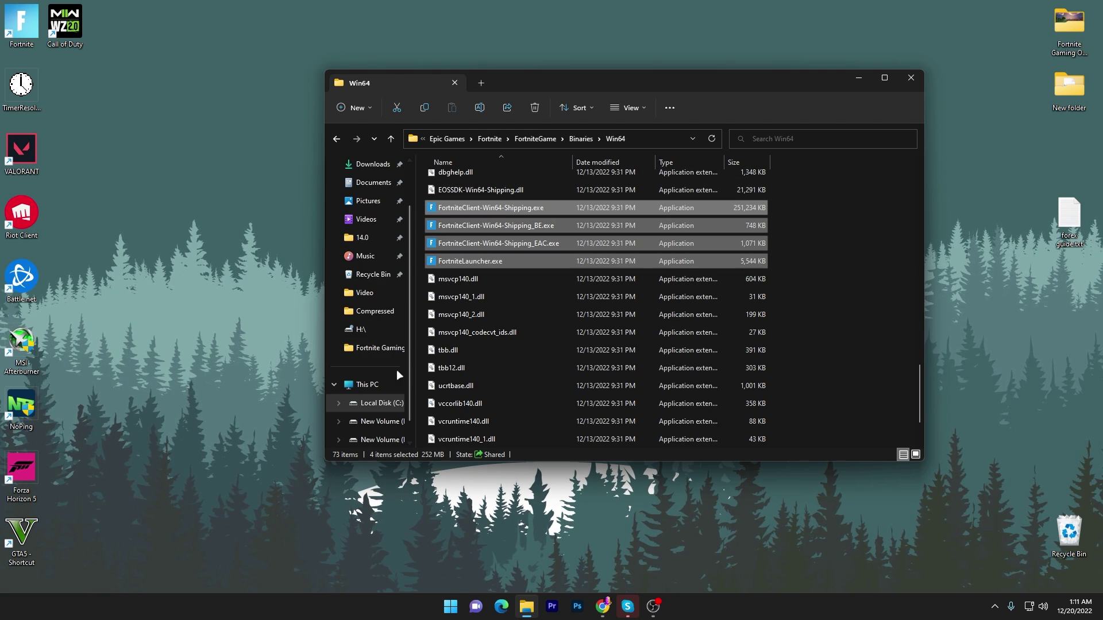
Step: Browse to C:\Riot Games\VALORANT\live\ShooterGame\Binaries\Win64
click(380, 402)
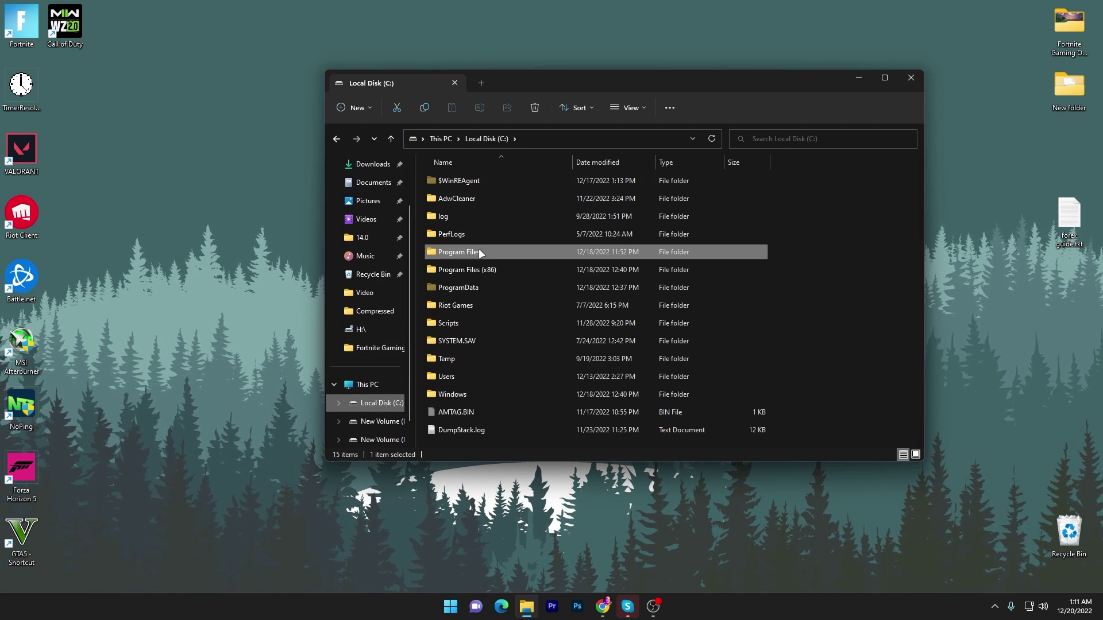
double_click(454, 304)
double_click(468, 201)
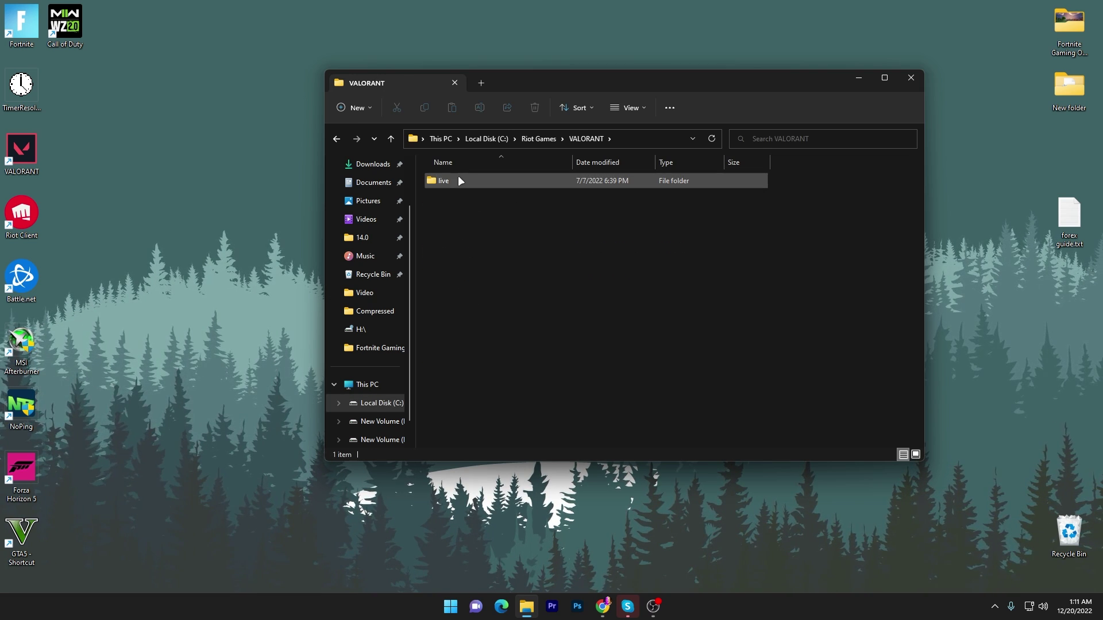
double_click(457, 181)
click(458, 199)
double_click(458, 200)
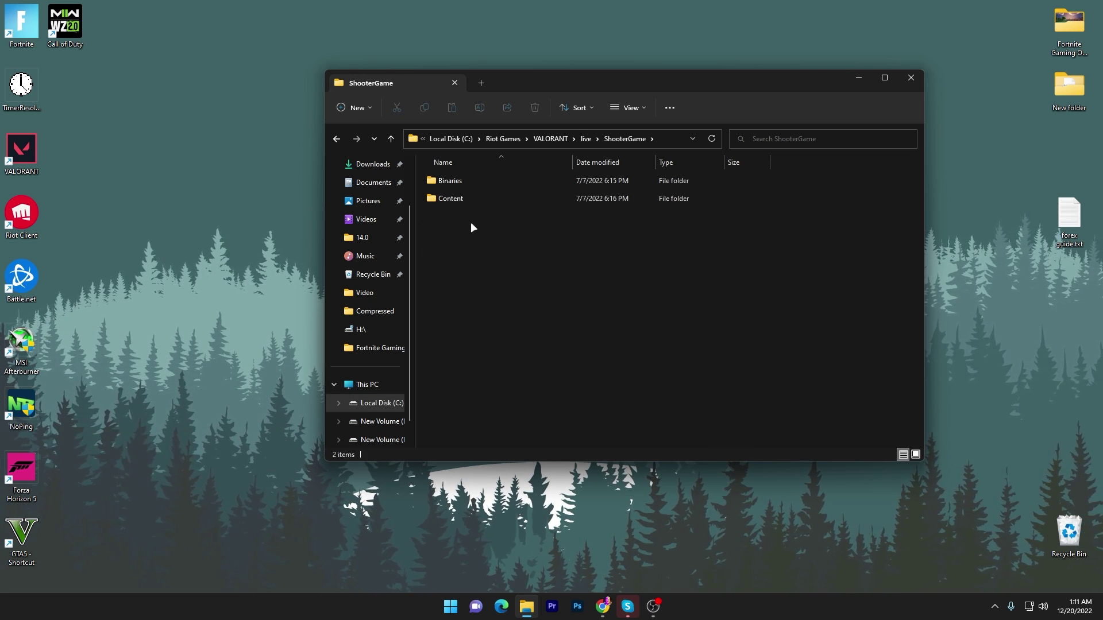
double_click(454, 181)
double_click(457, 182)
scroll(461, 271, down, 14)
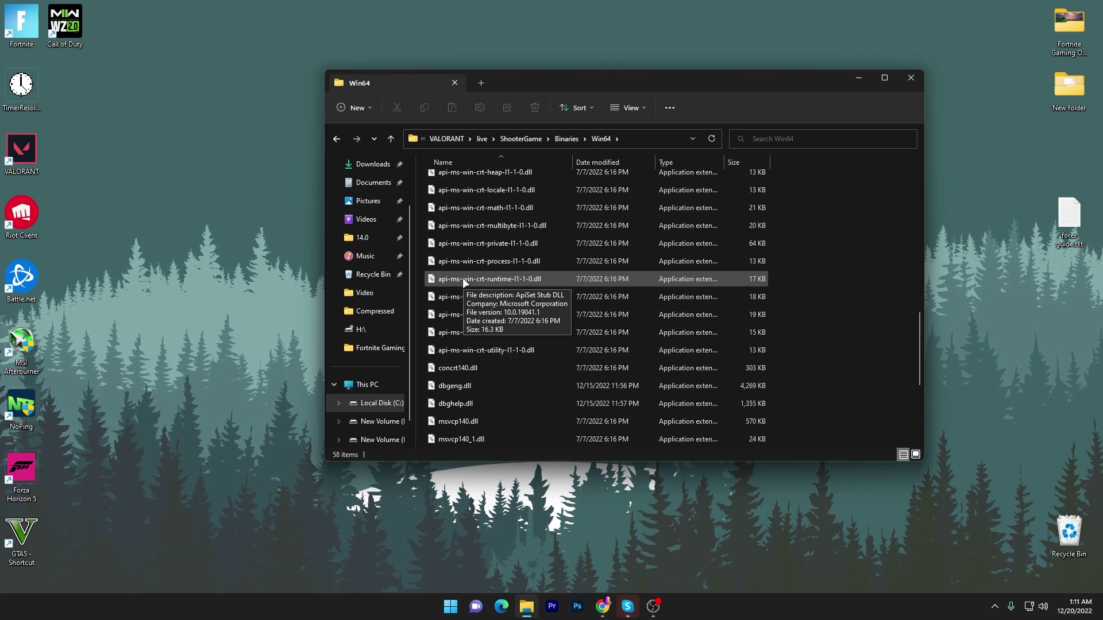
Step: Disable fullscreen optimizations for VALORANT-Win64-Shipping.exe and set its high DPI override to Application
right_click(462, 369)
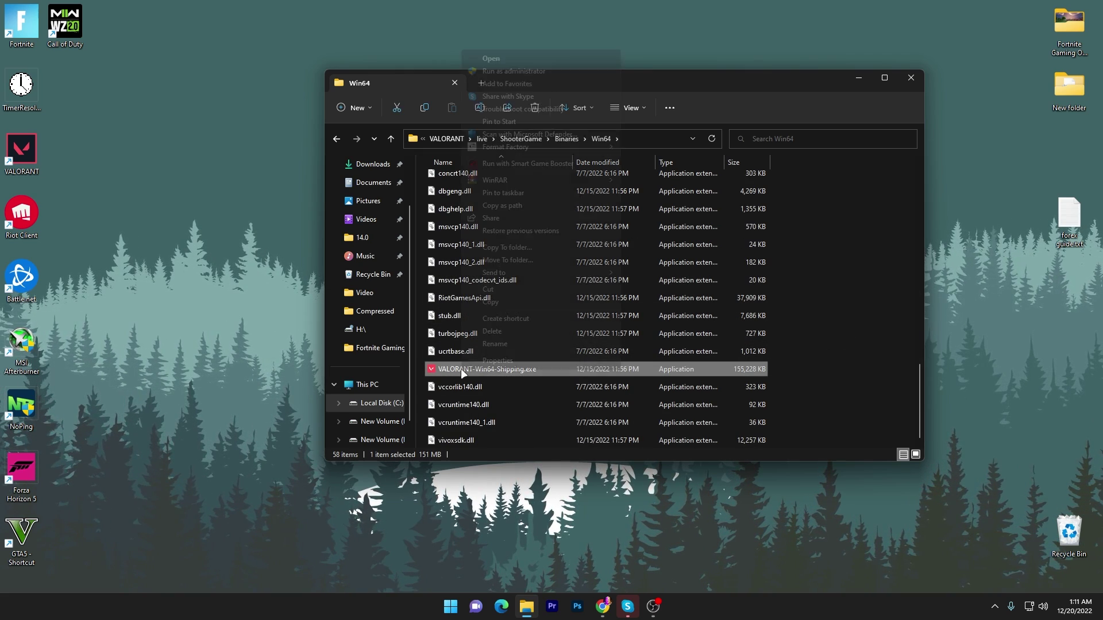
click(508, 361)
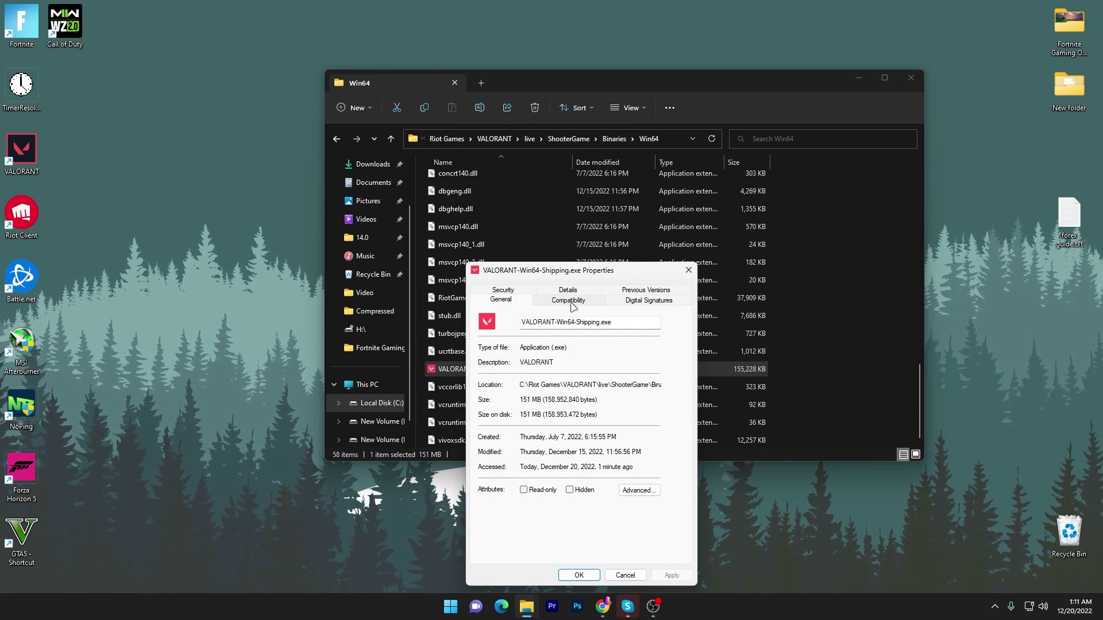
click(569, 273)
drag(569, 249, 597, 180)
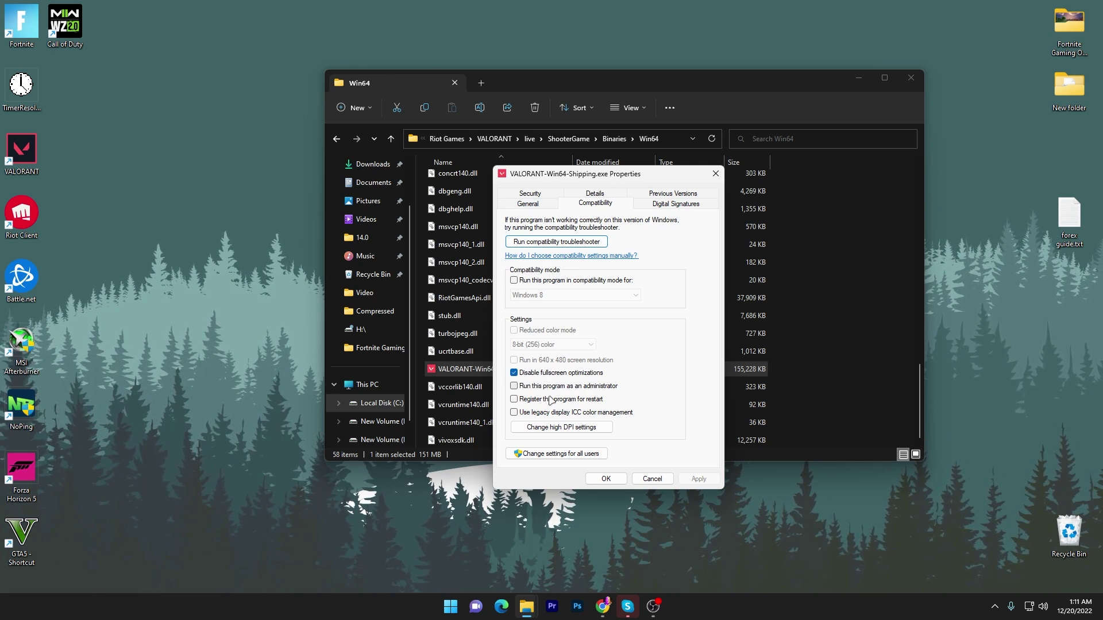
click(561, 428)
click(547, 396)
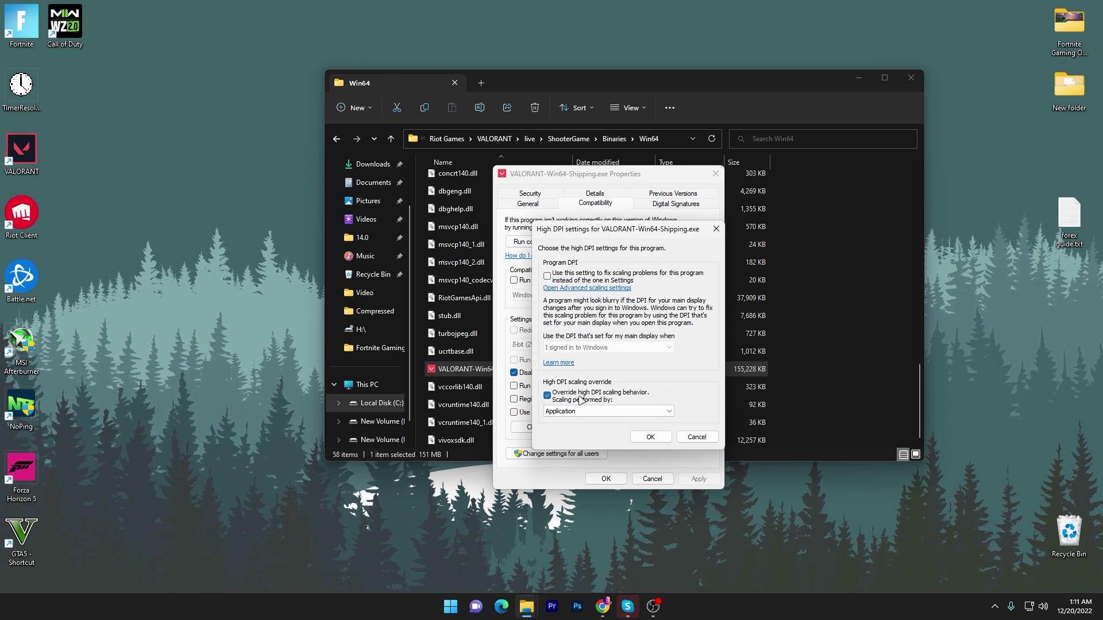
click(651, 438)
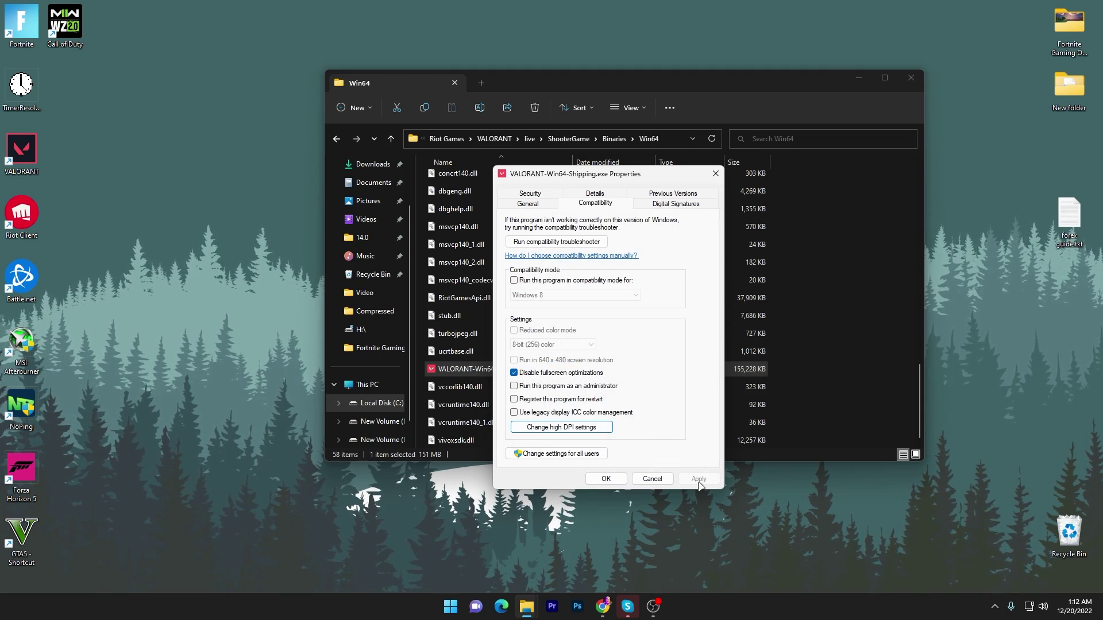
click(608, 479)
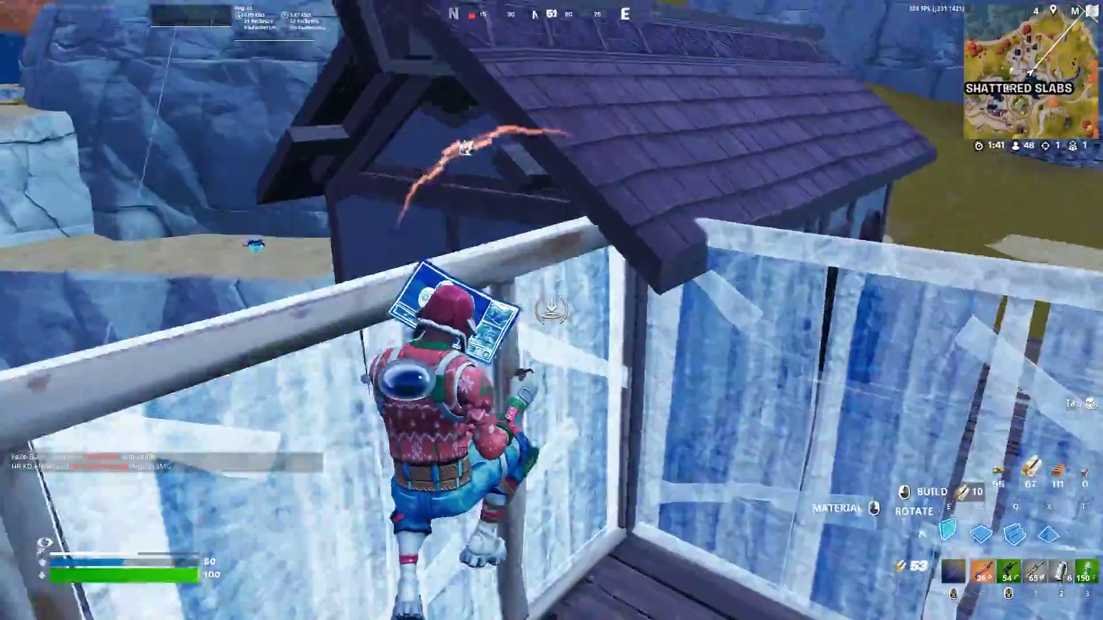
Step: Build a ramp up to the roof and fire the assault rifle at the enemy
key(1)
key(q)
click(551, 311)
key(1)
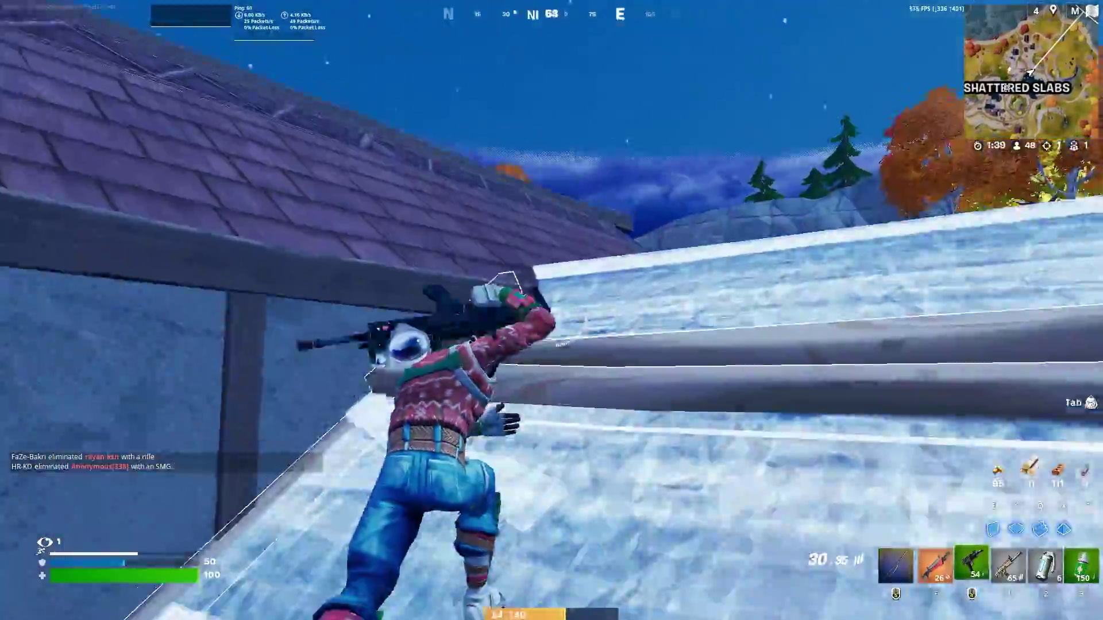
key(w)
click(552, 310)
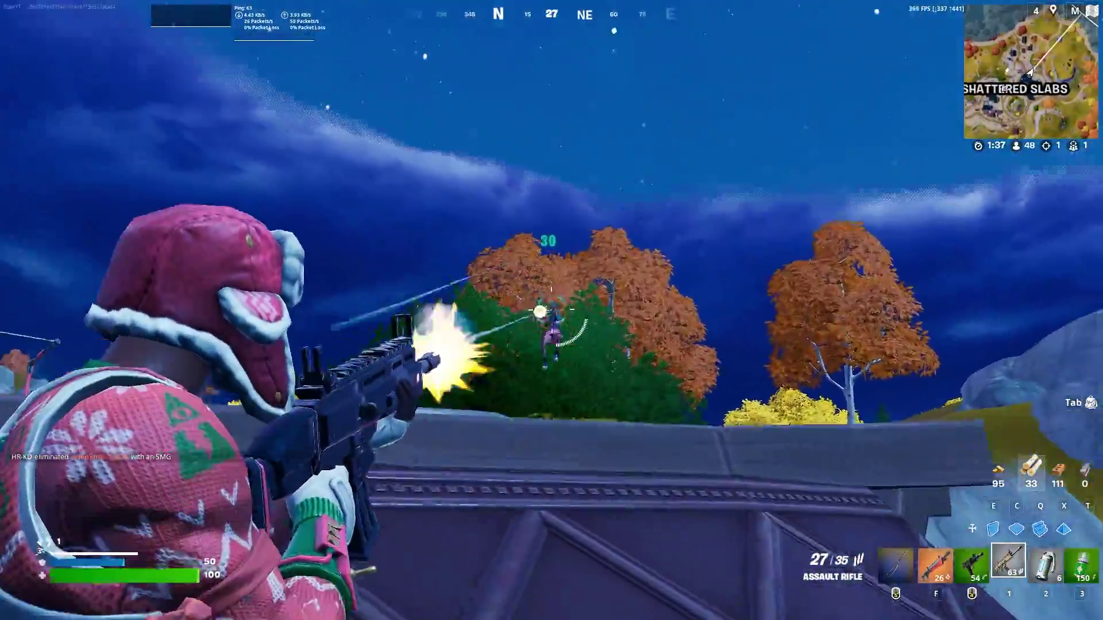
Step: Place a brick wall and stack wood ramps to climb higher with cover
key(q)
click(551, 310)
click(552, 310)
click(552, 310)
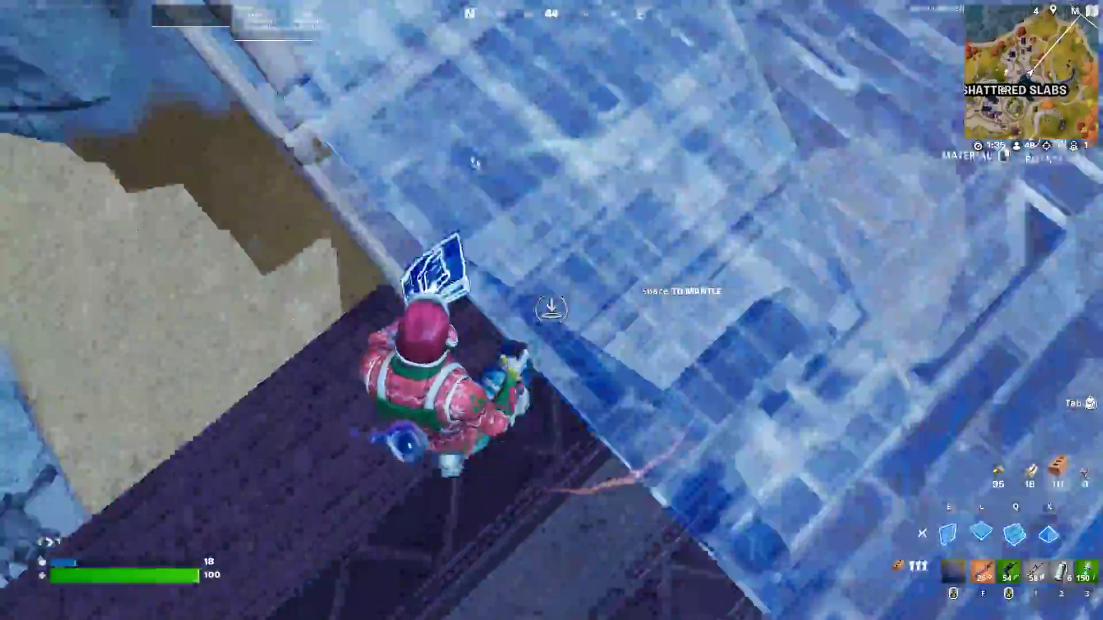
click(552, 310)
click(552, 310)
Step: Eliminate the opponent near Shattered Slabs with shotgun and assault rifle fire for +250 XP
key(f)
click(551, 310)
key(q)
click(552, 311)
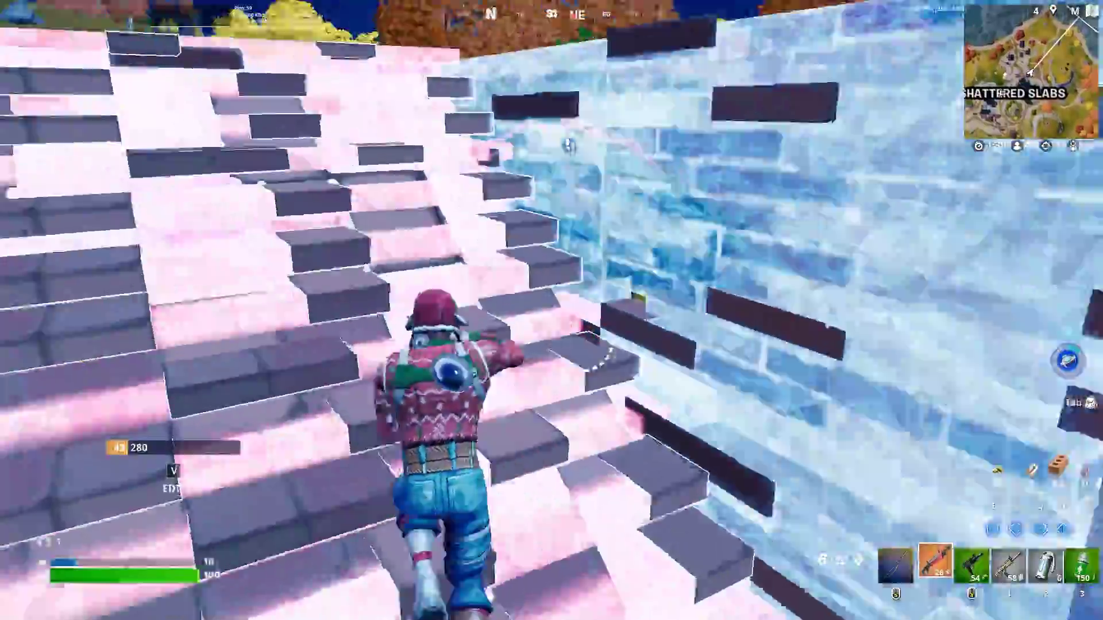
key(f)
click(552, 310)
key(1)
click(551, 310)
click(551, 310)
click(551, 310)
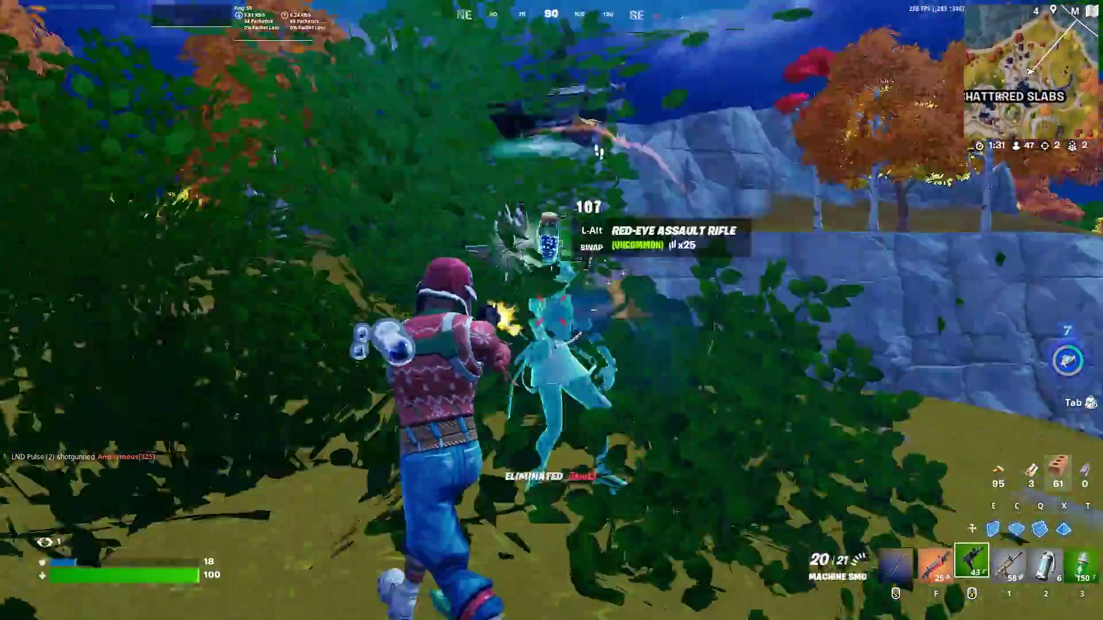
key(f)
click(552, 310)
Step: Grab the dropped shotgun ammo and drink a Small Shield Potion
key(w)
key(r)
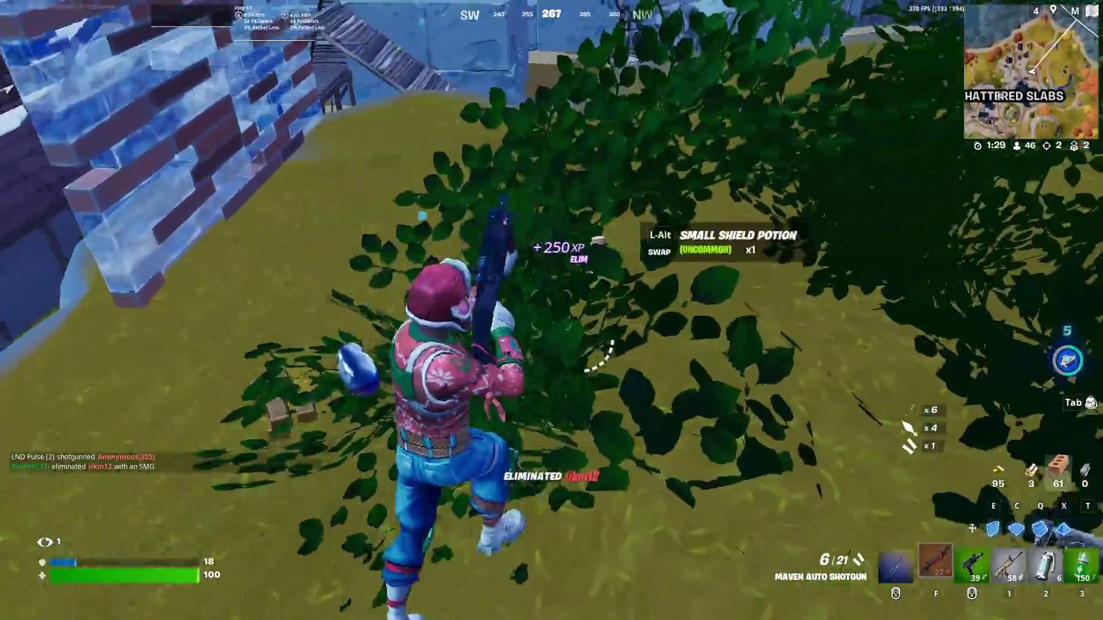
key(3)
key(alt)
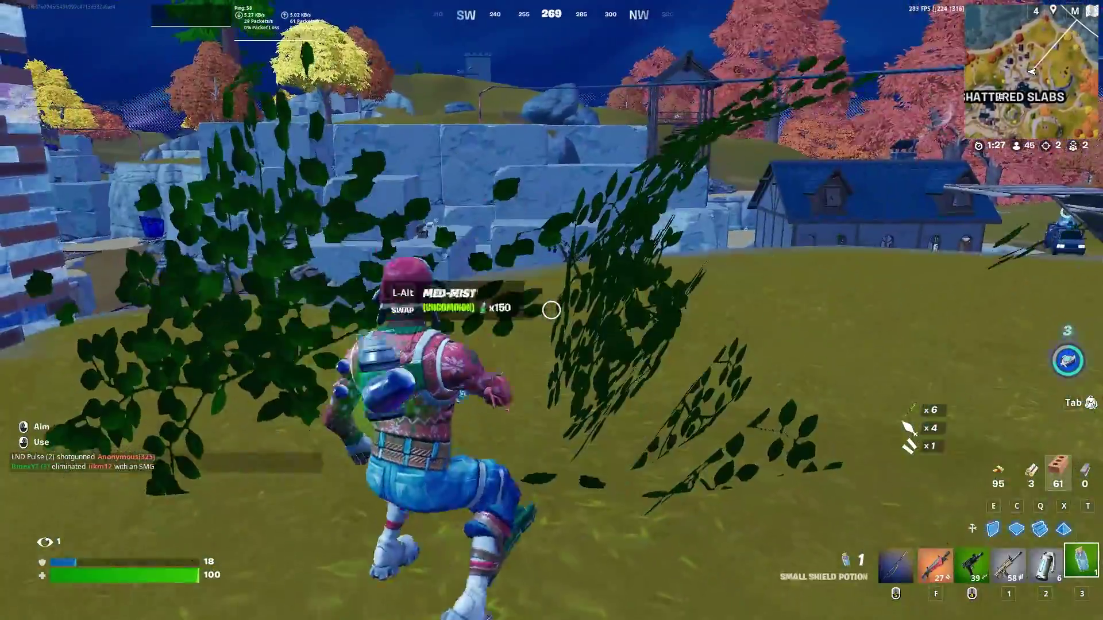
click(552, 310)
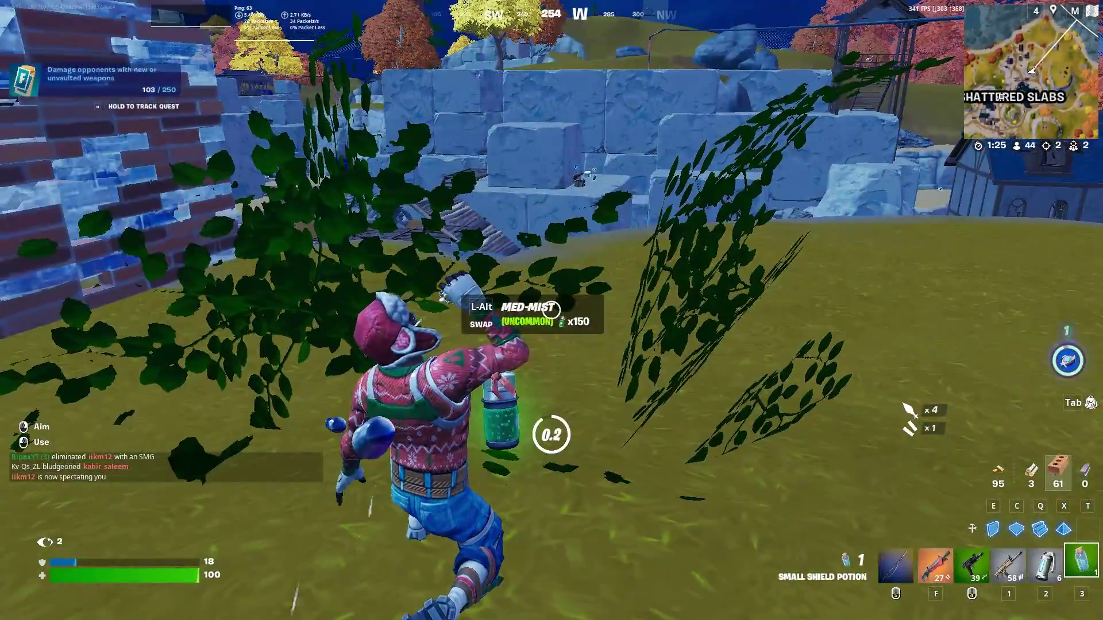